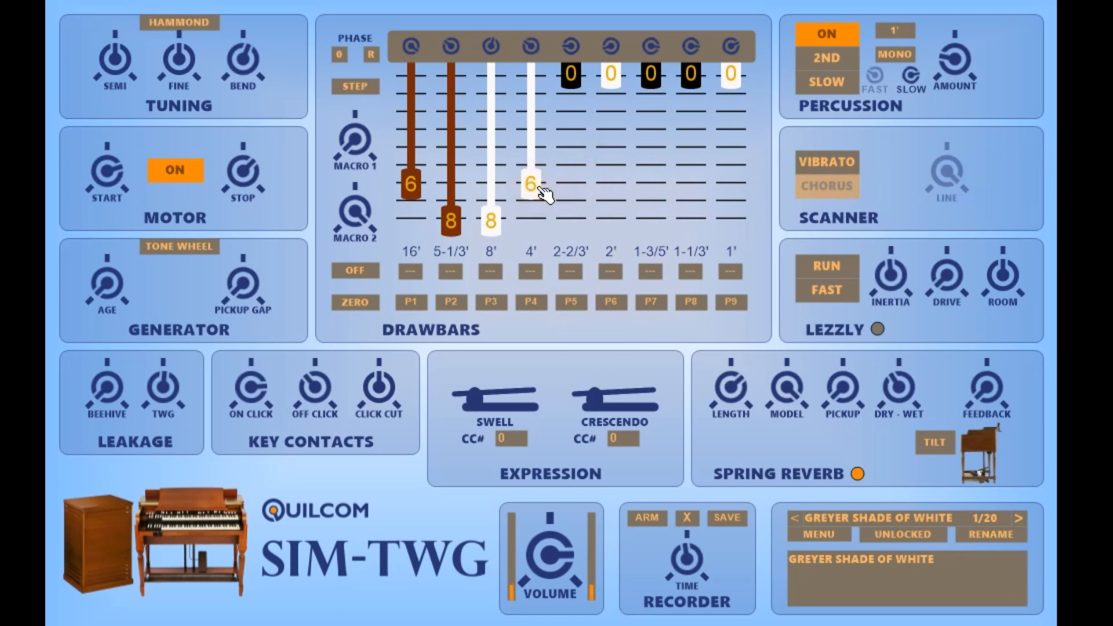
- Set the 4' drawbar to 8, the 2' to 7, the 1-3/5' to 6 and the 2-2/3' to 1
{"action": "mouse_move", "coordinate": [539, 188]}
{"action": "left_mouse_down"}
{"action": "mouse_move", "coordinate": [527, 10]}
{"action": "mouse_move", "coordinate": [540, 187]}
{"action": "left_mouse_up"}
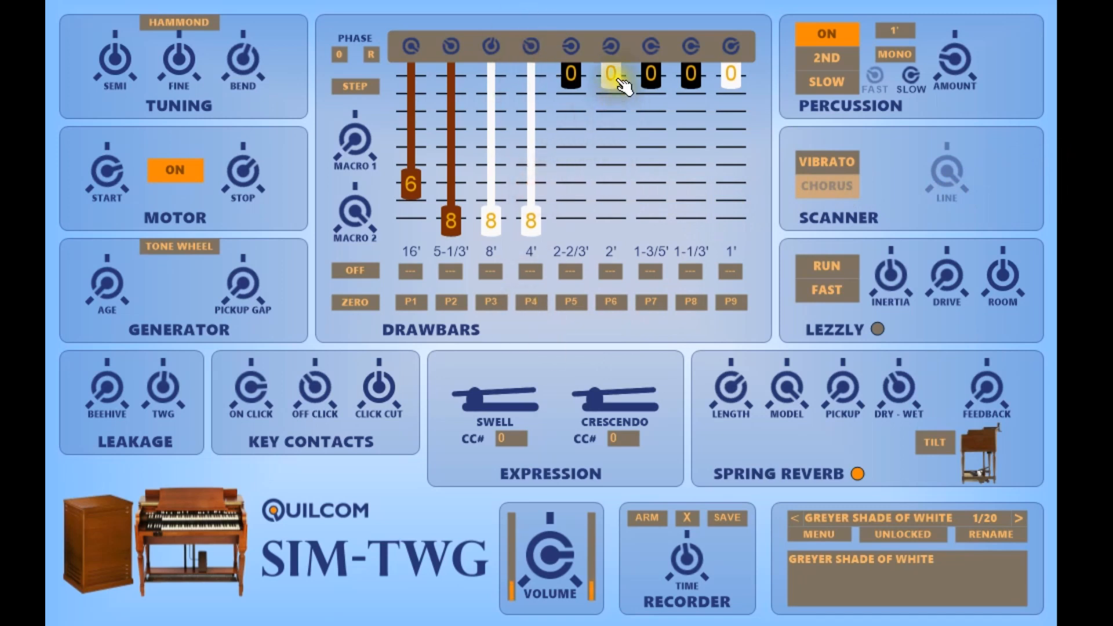
{"action": "left_click_drag", "start_coordinate": [618, 80], "coordinate": [619, 295]}
{"action": "left_click_drag", "start_coordinate": [652, 74], "coordinate": [651, 184]}
{"action": "mouse_move", "coordinate": [571, 73]}
{"action": "left_mouse_down"}
{"action": "mouse_move", "coordinate": [582, 87]}
{"action": "mouse_move", "coordinate": [570, 242]}
{"action": "mouse_move", "coordinate": [574, 87]}
{"action": "left_mouse_up"}
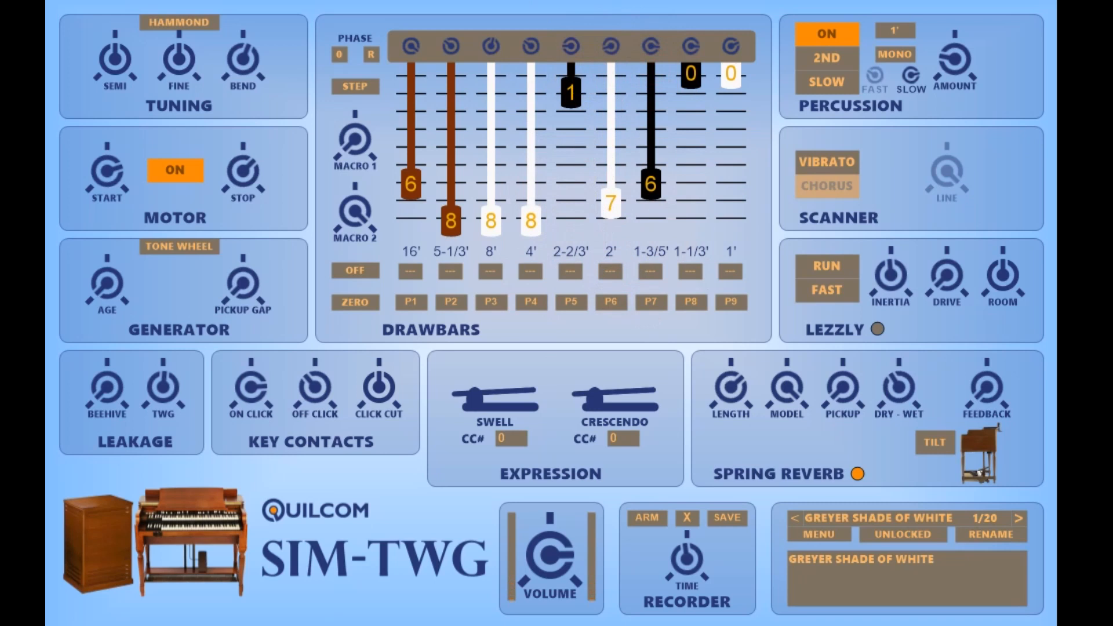
- Push in the 5-1/3' drawbar, trying smooth drawbar movement before returning to stepped movement
{"action": "left_click_drag", "start_coordinate": [451, 220], "coordinate": [455, 25]}
{"action": "left_click", "coordinate": [366, 87]}
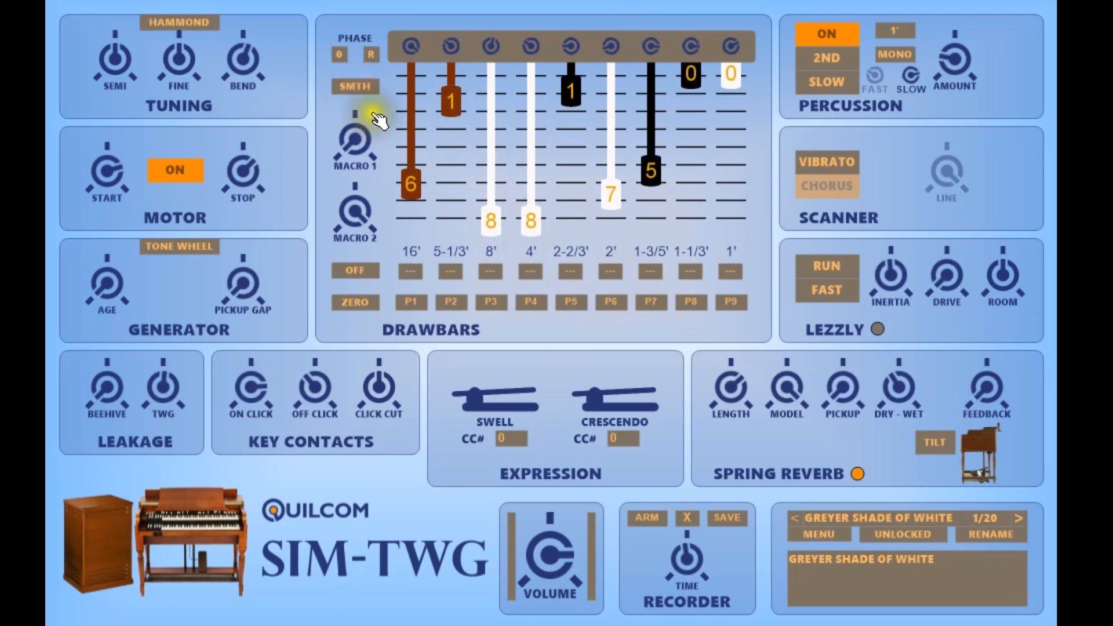
{"action": "left_click_drag", "start_coordinate": [451, 102], "coordinate": [416, 92]}
{"action": "left_click", "coordinate": [362, 86]}
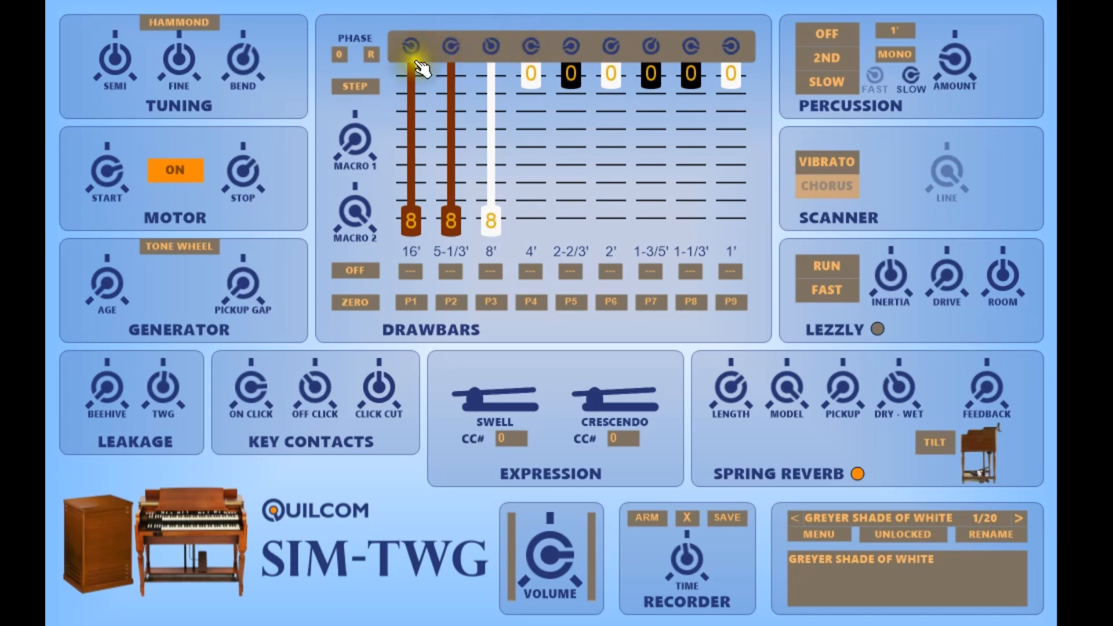
- Randomise the drawbar phases several times and reset all phases to zero
{"action": "left_click", "coordinate": [380, 58]}
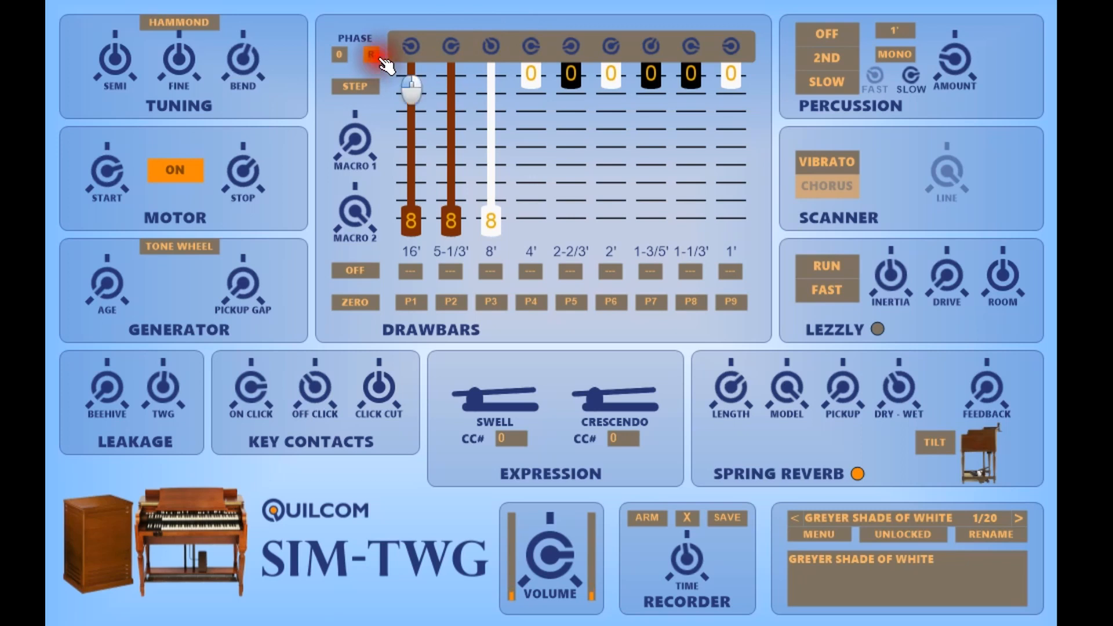
{"action": "left_click", "coordinate": [381, 58]}
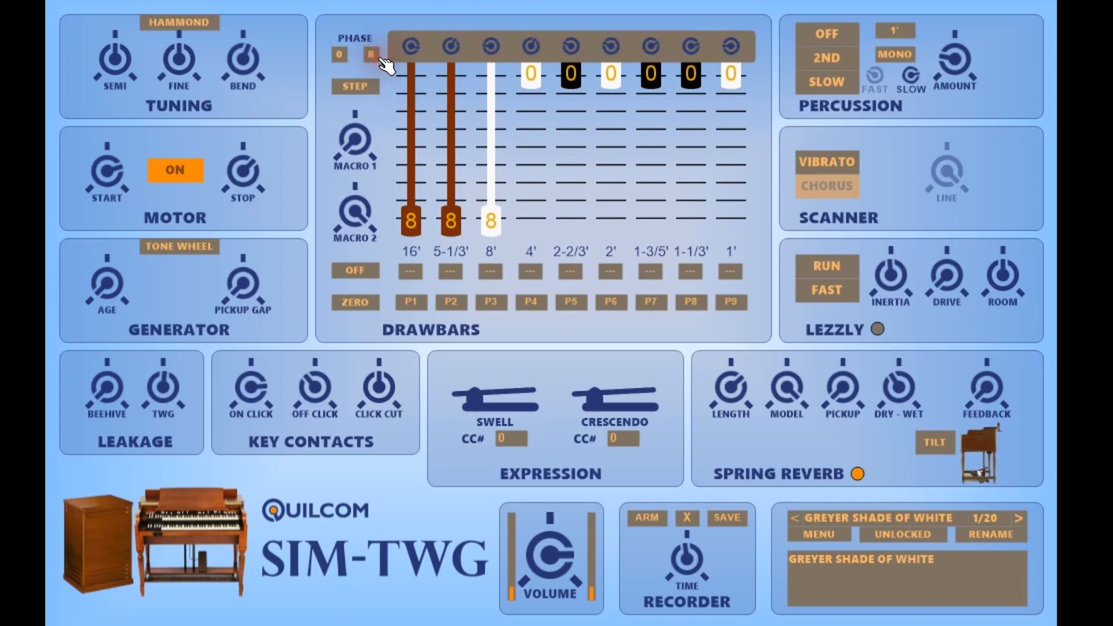
{"action": "left_click", "coordinate": [381, 58]}
{"action": "left_click", "coordinate": [381, 58]}
{"action": "left_click", "coordinate": [381, 58]}
{"action": "left_click", "coordinate": [381, 58]}
{"action": "left_click", "coordinate": [381, 59]}
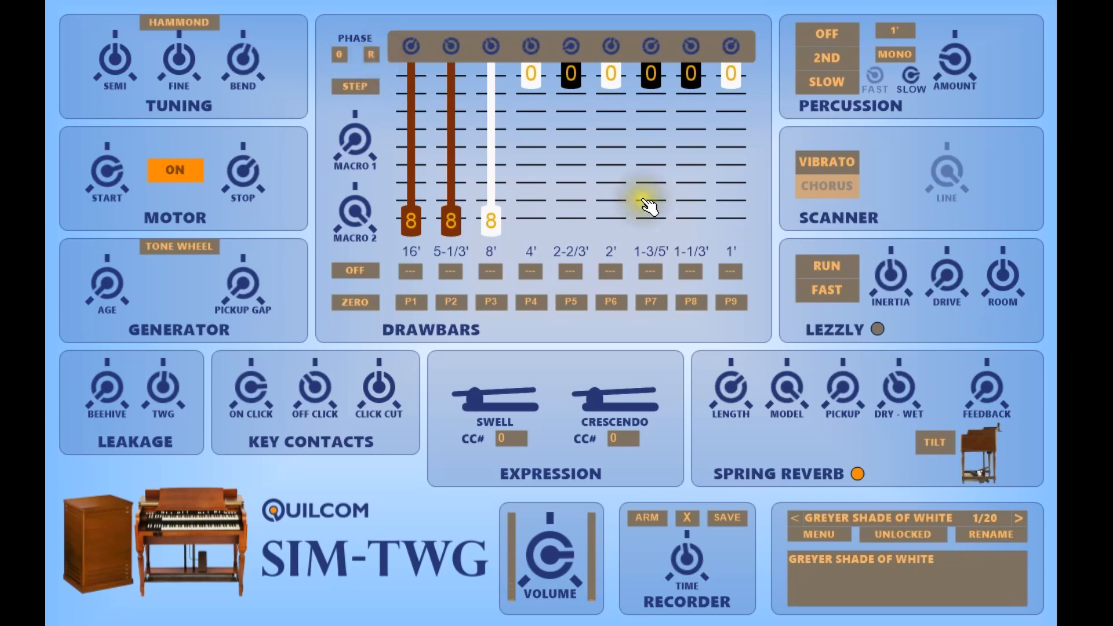
{"action": "left_click", "coordinate": [348, 58]}
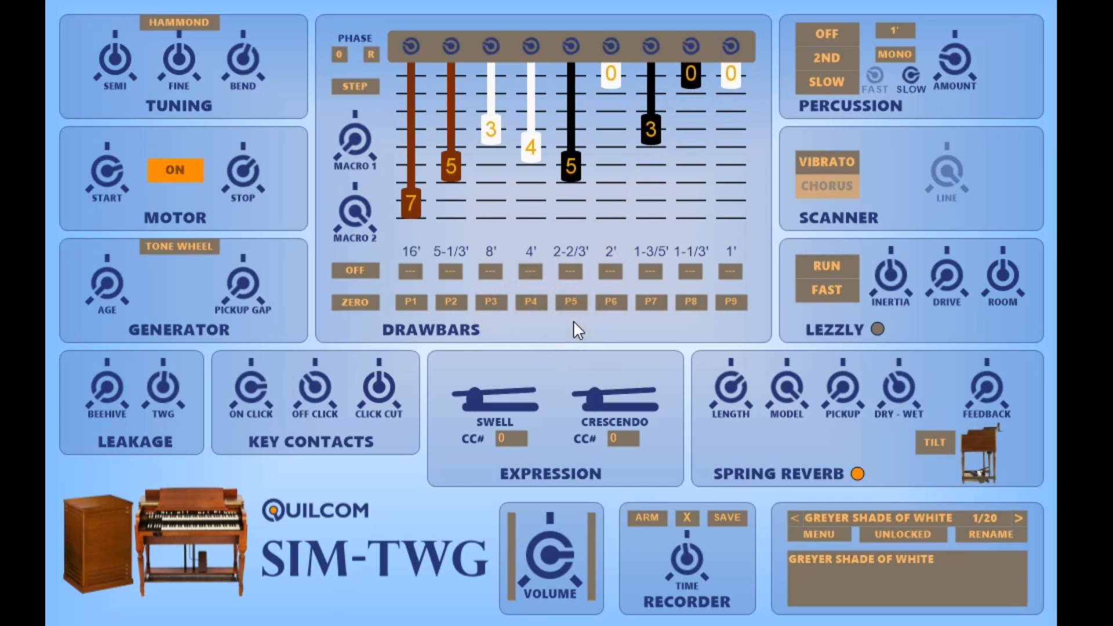
- Recall drawbar presets P1 to P9 one after another, zeroing all drawbars before and after
{"action": "left_click", "coordinate": [371, 306]}
{"action": "left_click", "coordinate": [413, 302]}
{"action": "left_click", "coordinate": [458, 304]}
{"action": "left_click", "coordinate": [492, 301]}
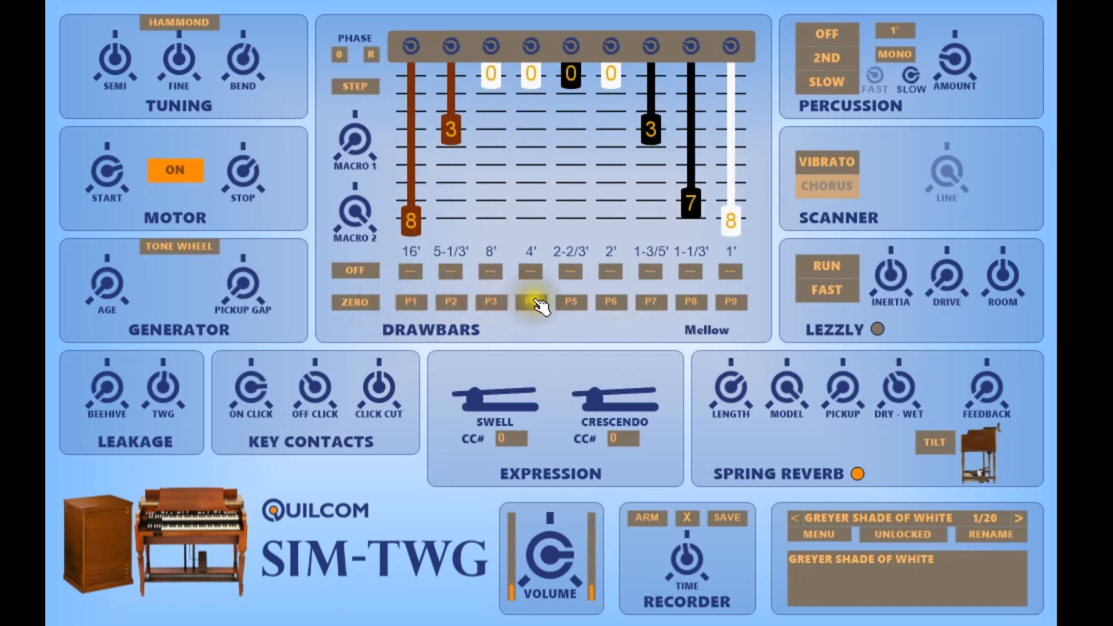
{"action": "left_click", "coordinate": [532, 302]}
{"action": "left_click", "coordinate": [571, 301]}
{"action": "left_click", "coordinate": [611, 302]}
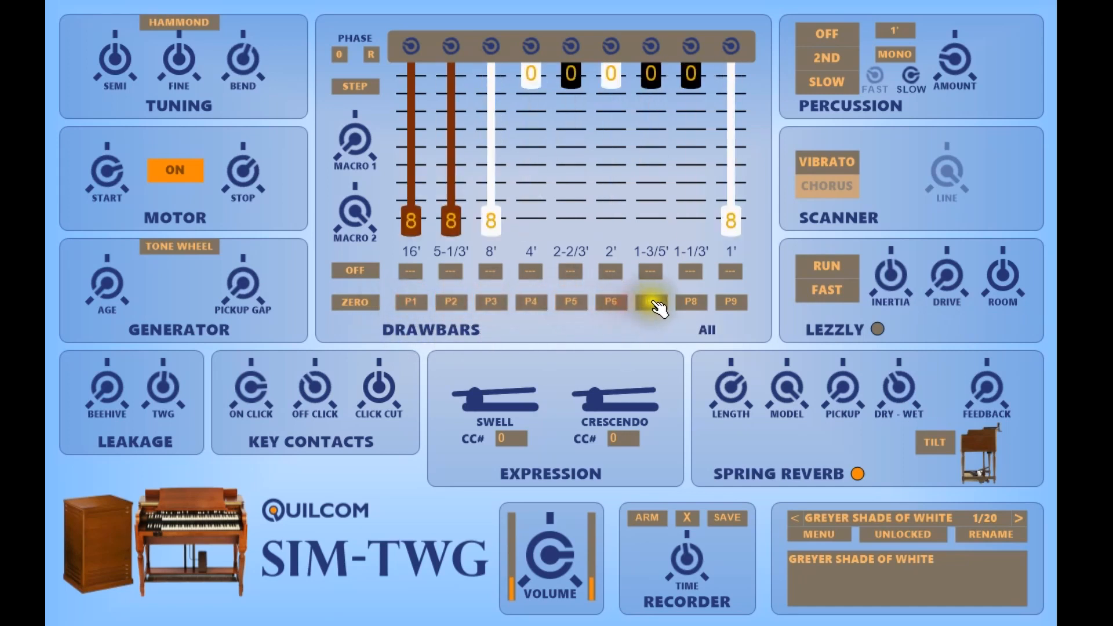
{"action": "left_click", "coordinate": [651, 301]}
{"action": "left_click", "coordinate": [696, 302]}
{"action": "left_click", "coordinate": [744, 304]}
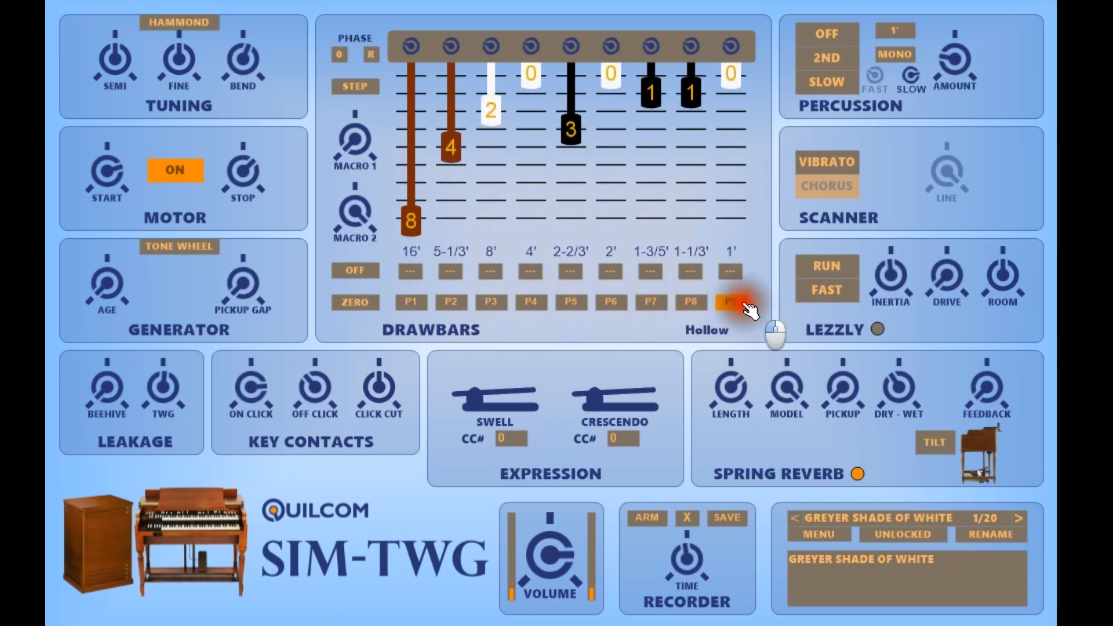
{"action": "left_click", "coordinate": [370, 303]}
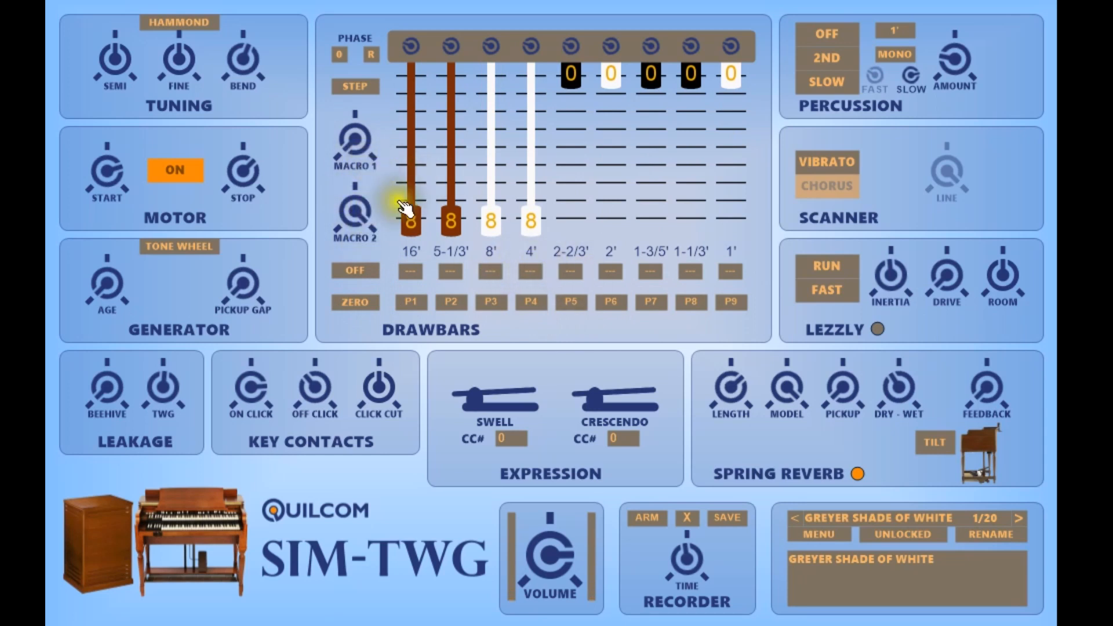
- Assign the 2-2/3', 2', 1-3/5', 1-1/3' and 1' drawbars to macro M1
{"action": "left_click", "coordinate": [585, 270]}
{"action": "left_click", "coordinate": [606, 313]}
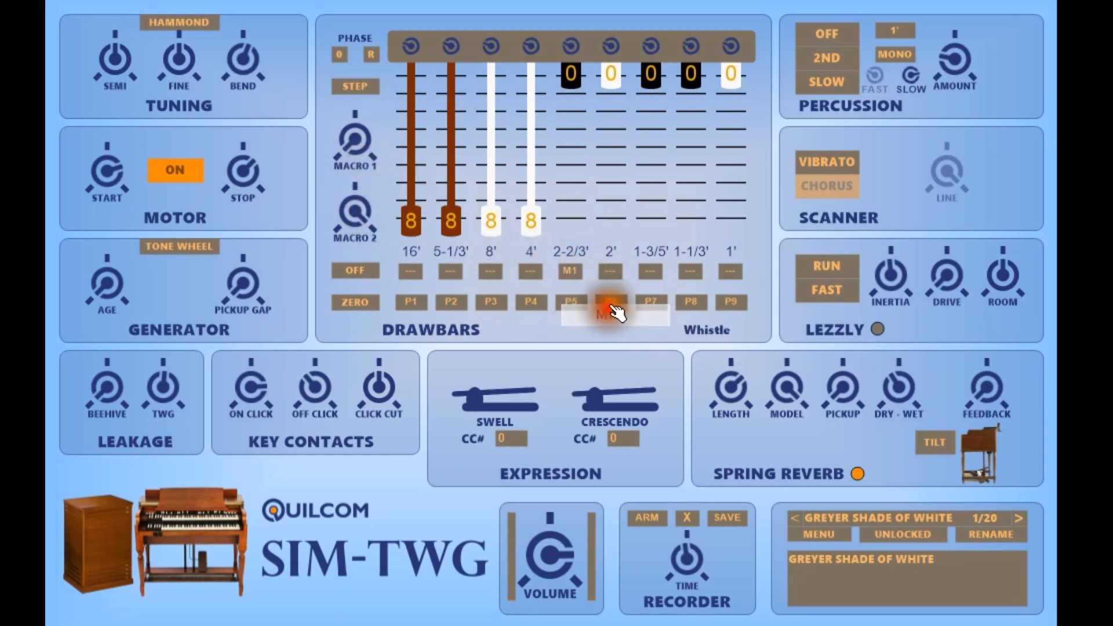
{"action": "left_click", "coordinate": [610, 270]}
{"action": "left_click", "coordinate": [649, 316]}
{"action": "left_click", "coordinate": [650, 270]}
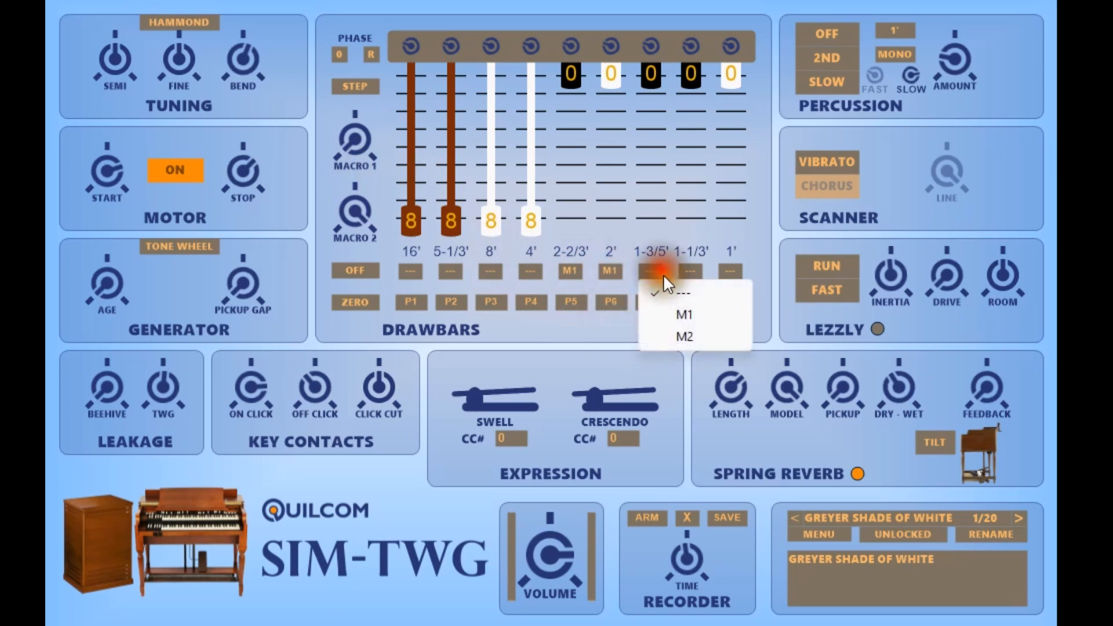
{"action": "left_click", "coordinate": [682, 315]}
{"action": "left_click", "coordinate": [695, 272]}
{"action": "left_click", "coordinate": [722, 314]}
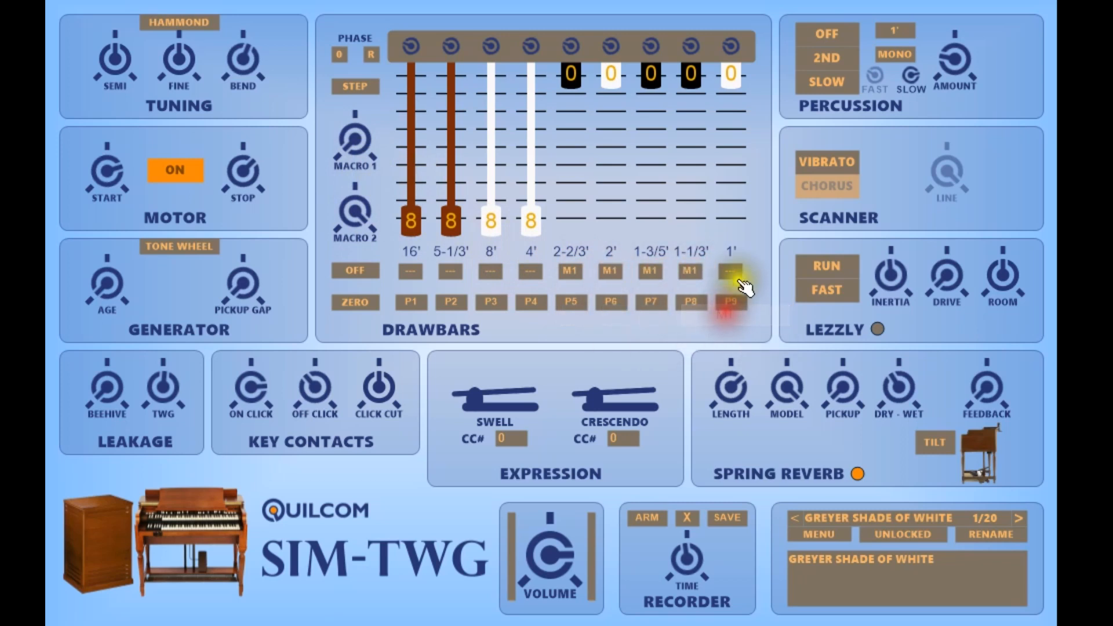
{"action": "left_click", "coordinate": [730, 271]}
{"action": "left_click", "coordinate": [760, 314]}
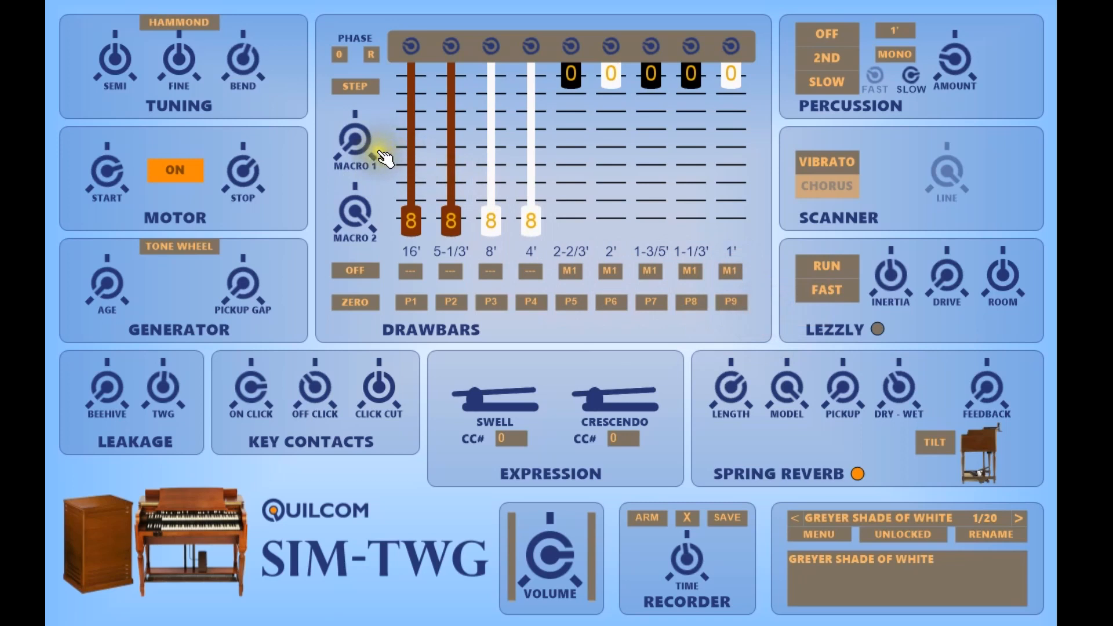
- Sweep the assigned drawbars with Macro 1 in stepped and smooth movement, and turn off all macro assignments
{"action": "left_click_drag", "start_coordinate": [368, 144], "coordinate": [303, 2]}
{"action": "left_click", "coordinate": [362, 86]}
{"action": "left_click_drag", "start_coordinate": [367, 146], "coordinate": [238, 21]}
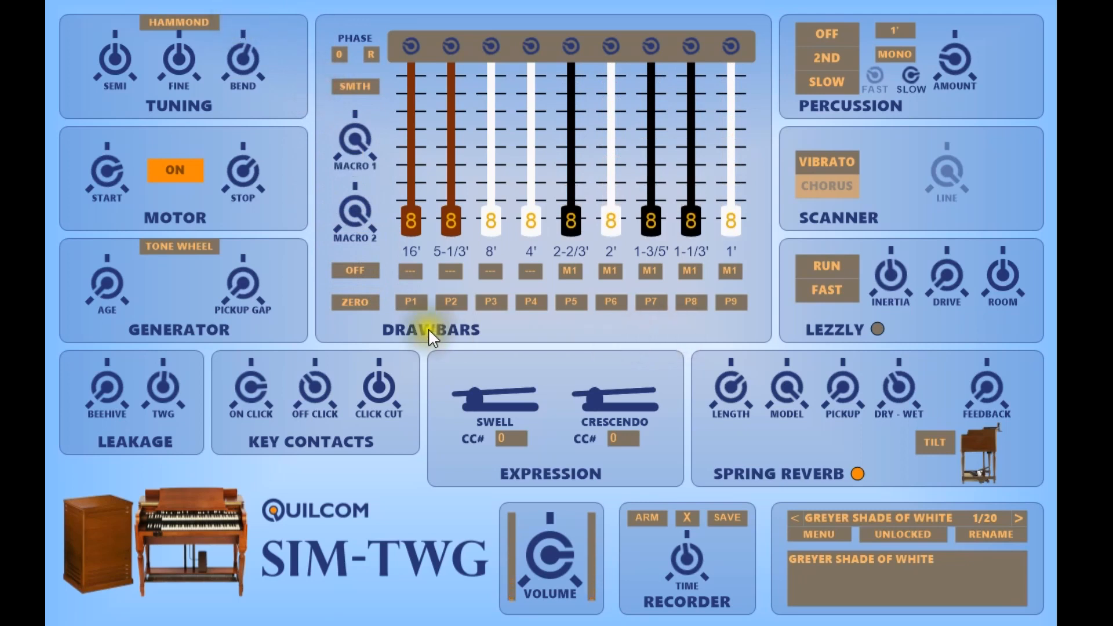
{"action": "left_click", "coordinate": [374, 270]}
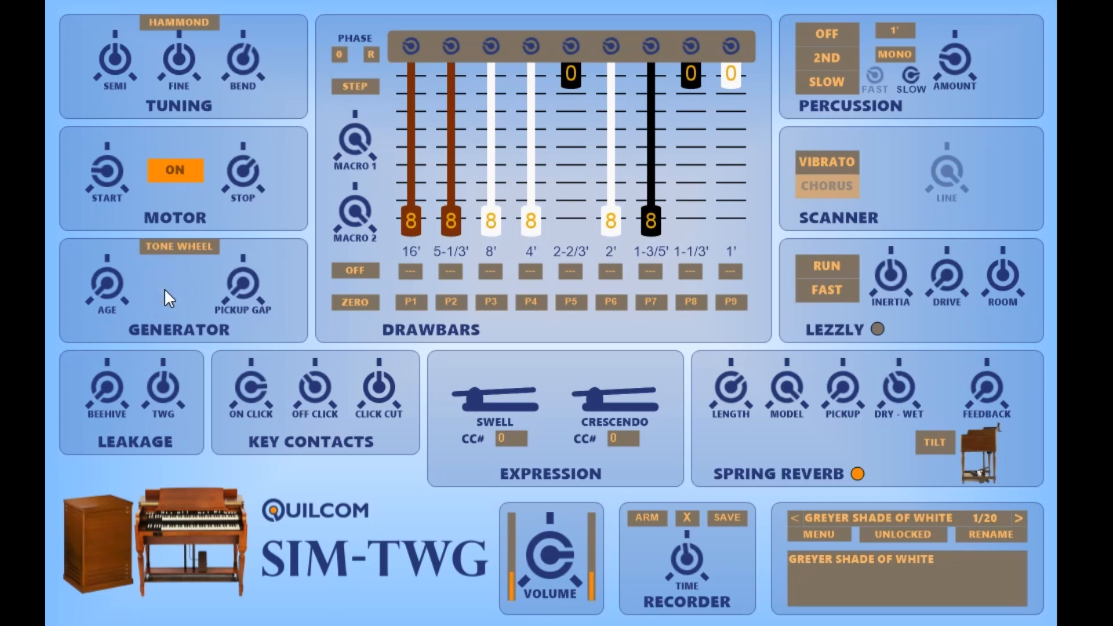
- Try different Age and Pickup Gap amounts on the tone wheel generator
{"action": "left_click_drag", "start_coordinate": [114, 281], "coordinate": [79, 316]}
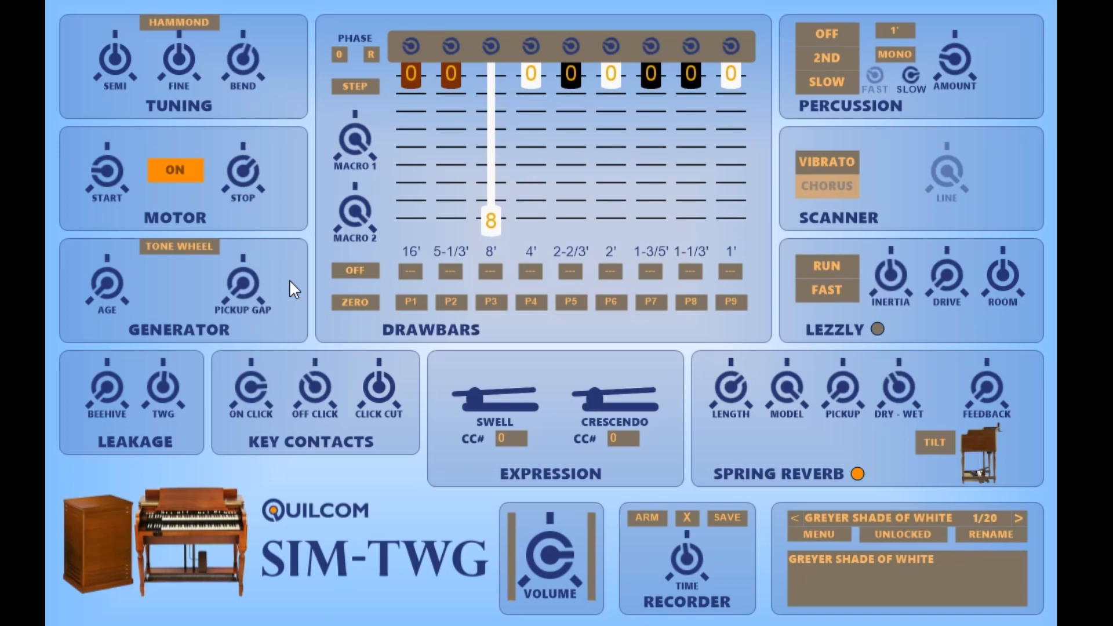
{"action": "left_click_drag", "start_coordinate": [243, 284], "coordinate": [157, 23]}
{"action": "left_click_drag", "start_coordinate": [150, 170], "coordinate": [112, 300]}
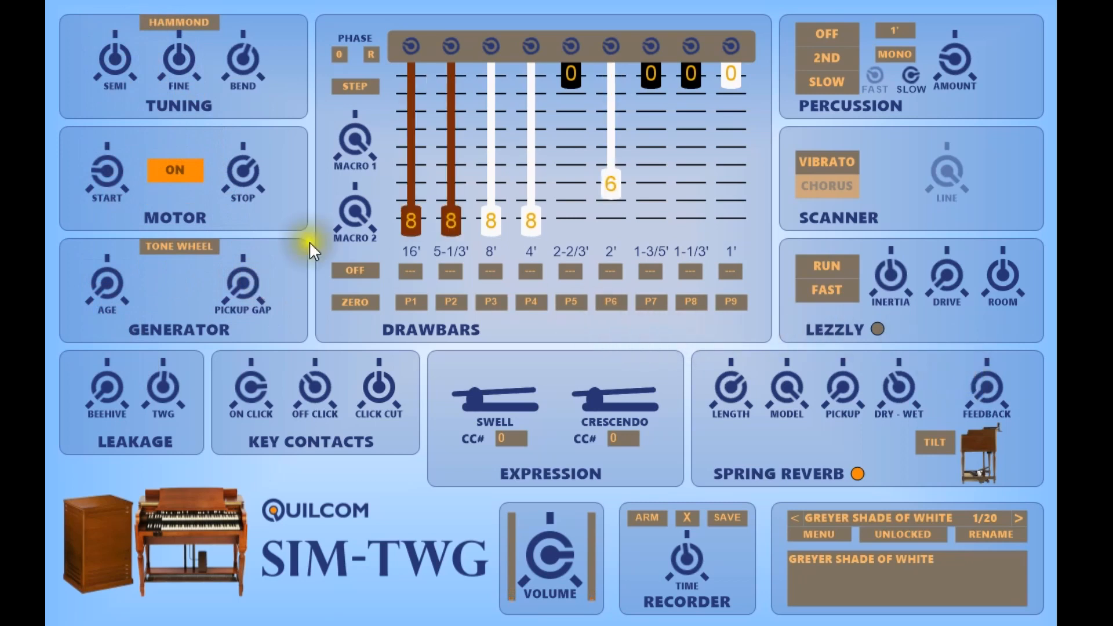
- Compare the Tone Wheel and Transistor generators, varying the triangle-to-square mix, and leave the generator on Transistor
{"action": "left_click", "coordinate": [198, 249]}
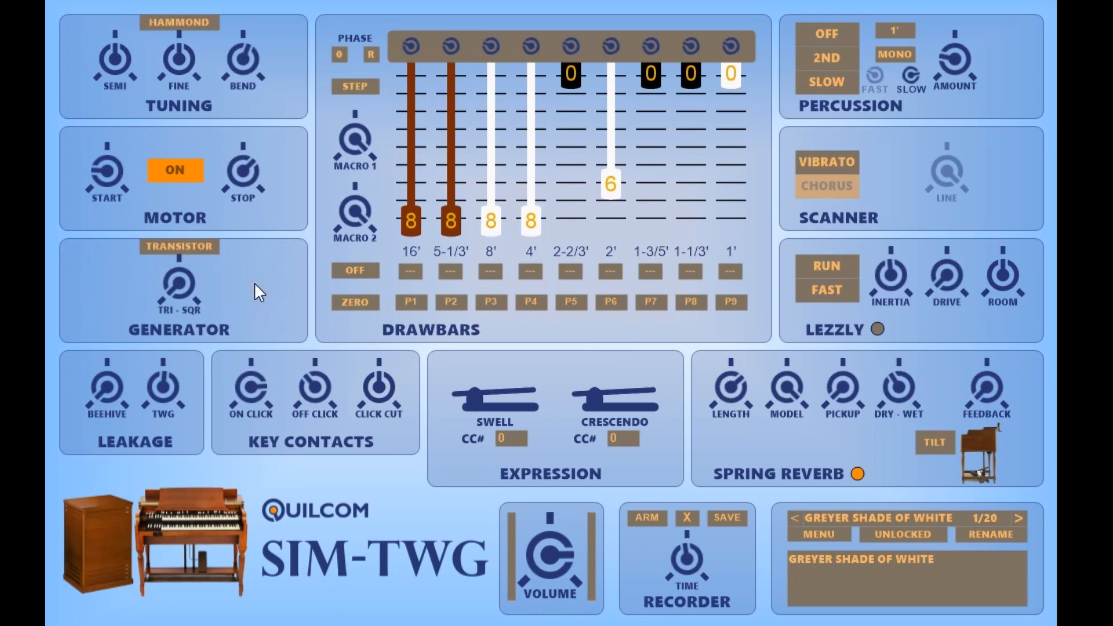
{"action": "left_click", "coordinate": [256, 320]}
{"action": "left_click", "coordinate": [191, 246]}
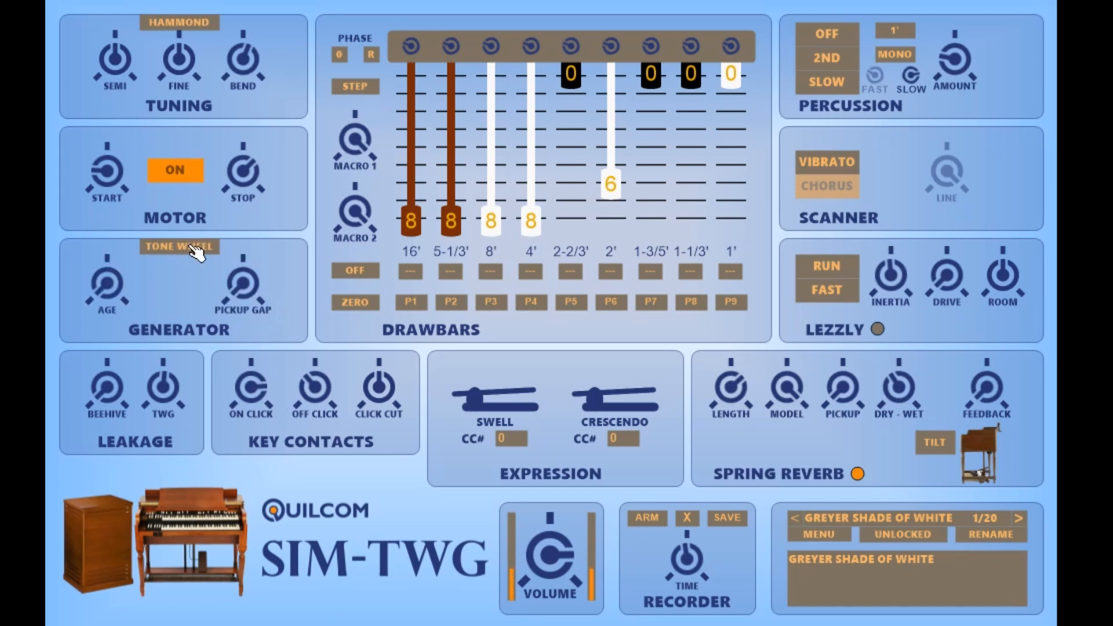
{"action": "left_click", "coordinate": [196, 249]}
{"action": "left_click_drag", "start_coordinate": [199, 278], "coordinate": [162, 366]}
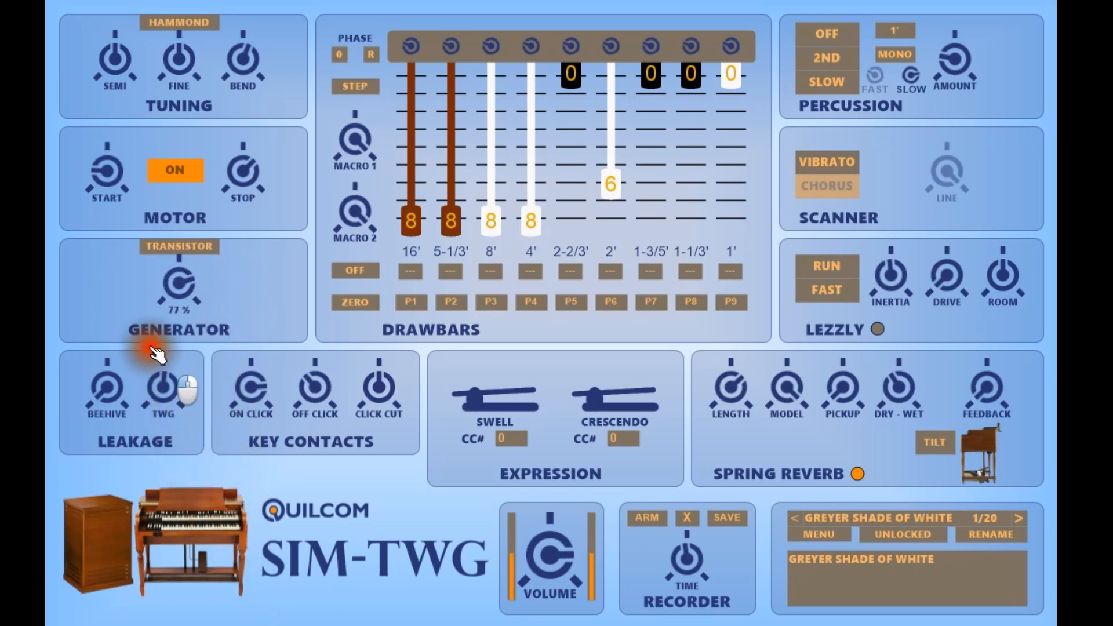
{"action": "left_click", "coordinate": [209, 248]}
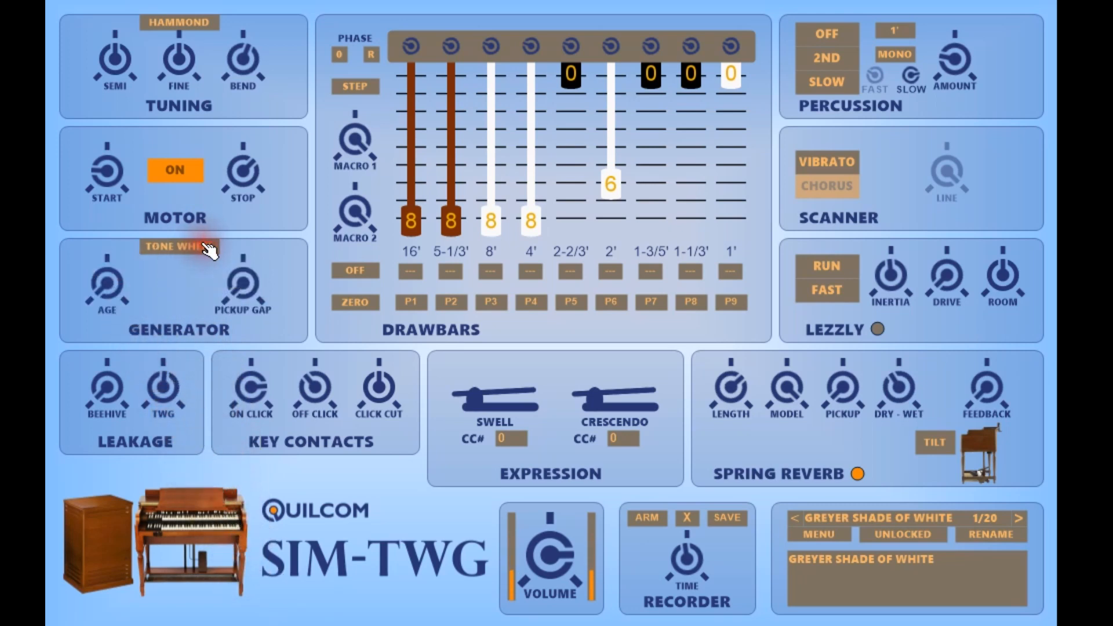
{"action": "left_click", "coordinate": [209, 248]}
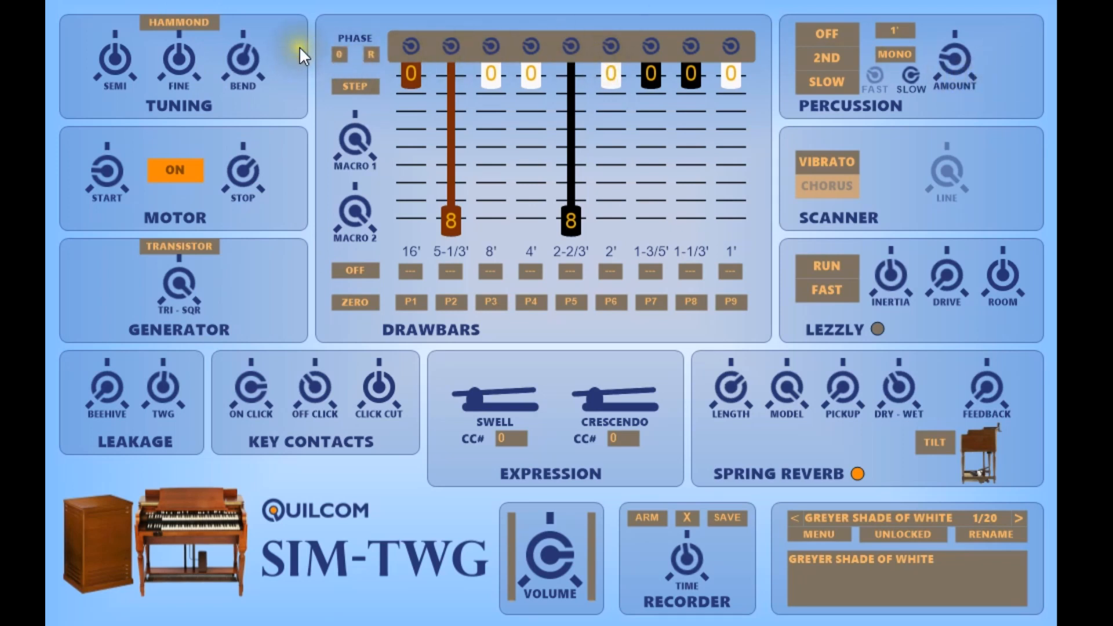
- Alternate the tuning between Equal and Hammond for comparison, ending on Hammond
{"action": "left_click", "coordinate": [215, 24]}
{"action": "left_click", "coordinate": [216, 23]}
{"action": "left_click", "coordinate": [190, 21]}
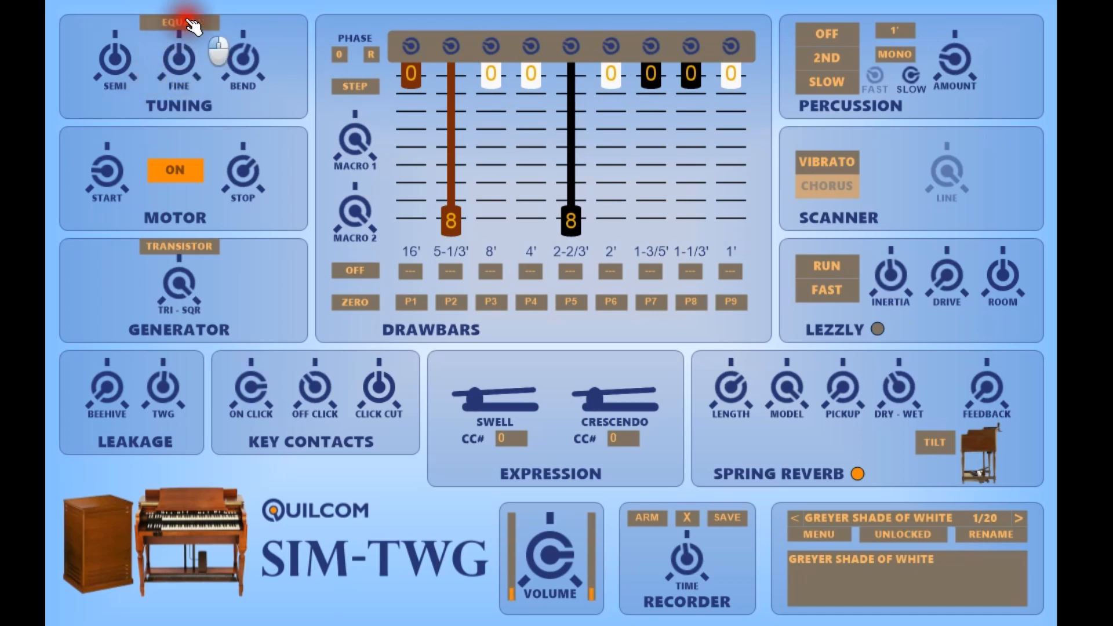
{"action": "left_click", "coordinate": [193, 24]}
{"action": "left_click", "coordinate": [193, 25]}
{"action": "left_click", "coordinate": [193, 25]}
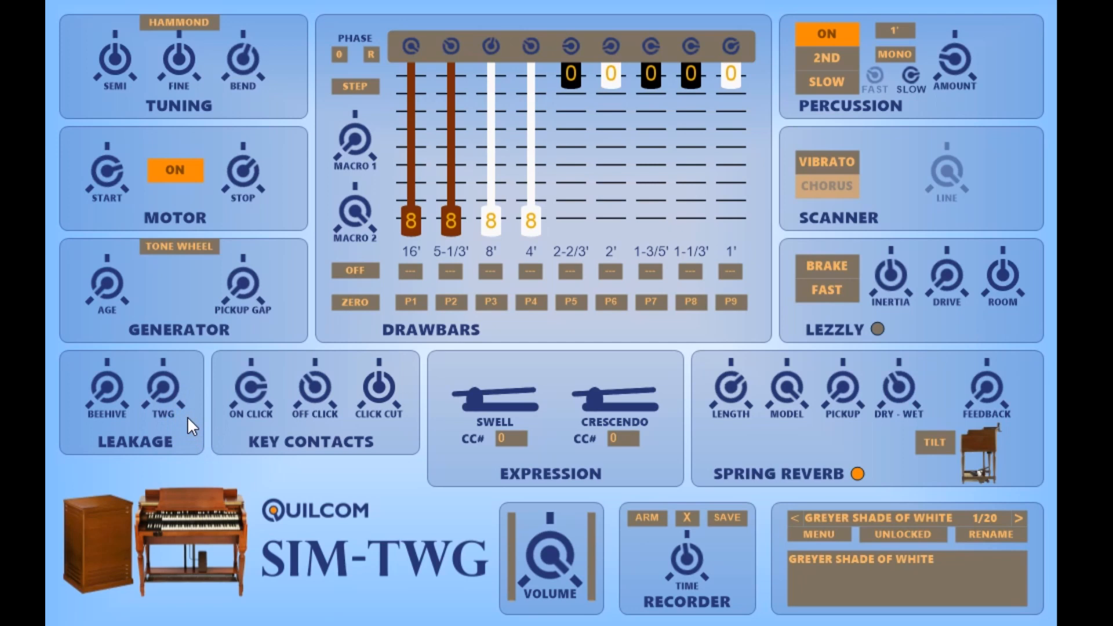
- Adjust the TWG and Beehive leakage amounts
{"action": "left_click_drag", "start_coordinate": [176, 402], "coordinate": [99, 376]}
{"action": "left_click", "coordinate": [114, 392]}
{"action": "mouse_move", "coordinate": [119, 396]}
{"action": "left_mouse_down"}
{"action": "mouse_move", "coordinate": [99, 345]}
{"action": "mouse_move", "coordinate": [78, 123]}
{"action": "mouse_move", "coordinate": [90, 261]}
{"action": "mouse_move", "coordinate": [67, 108]}
{"action": "mouse_move", "coordinate": [78, 542]}
{"action": "mouse_move", "coordinate": [111, 388]}
{"action": "left_mouse_up"}
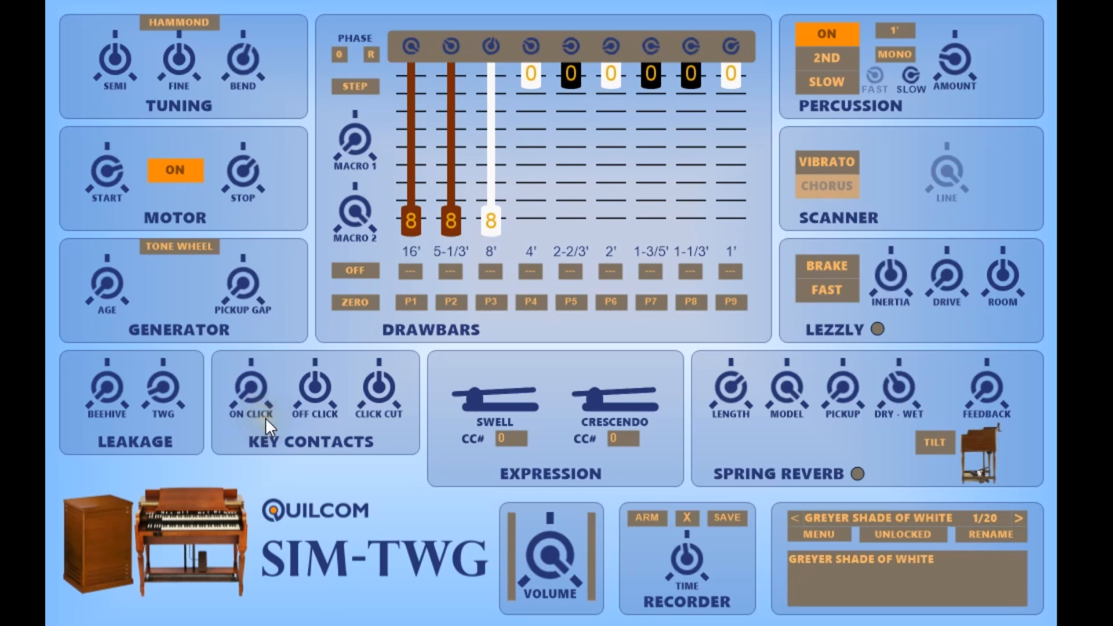
- Vary the On Click and Off Click amounts of the key contacts
{"action": "left_click_drag", "start_coordinate": [262, 406], "coordinate": [235, 138]}
{"action": "left_click", "coordinate": [262, 395]}
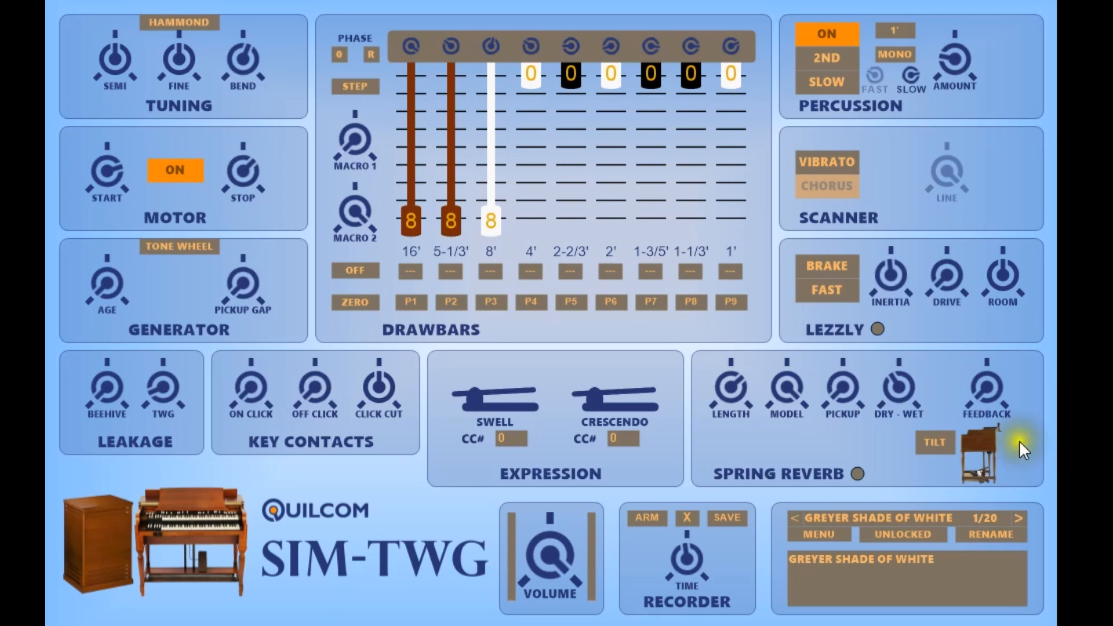
{"action": "left_click_drag", "start_coordinate": [315, 387], "coordinate": [279, 460]}
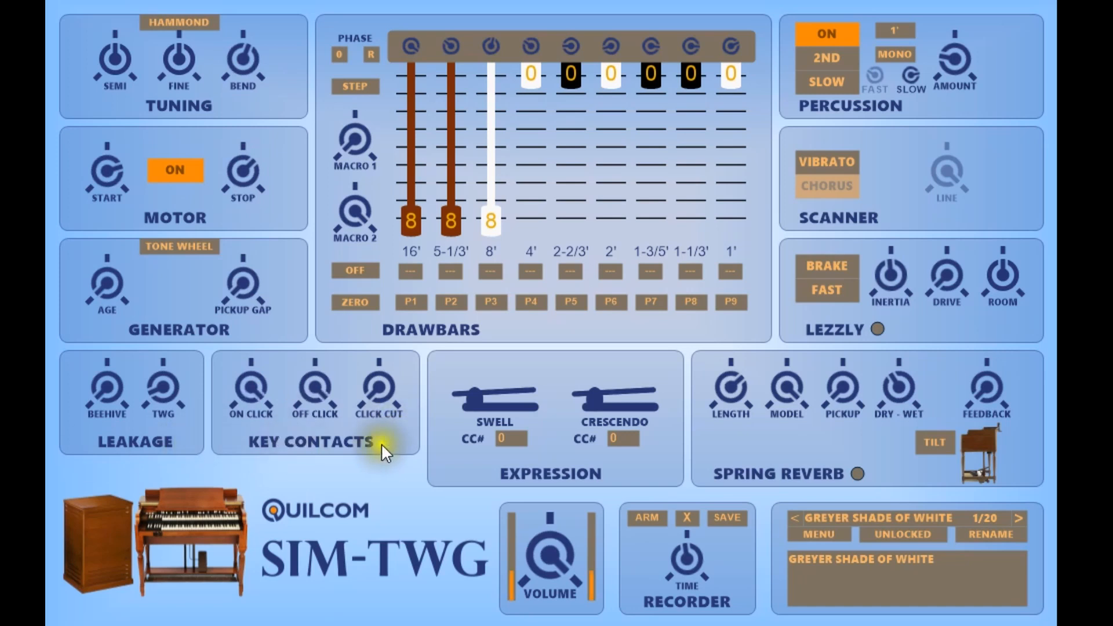
- Raise the key contacts' Click Cut to 100 % and bring it back down
{"action": "left_click_drag", "start_coordinate": [392, 396], "coordinate": [356, 131]}
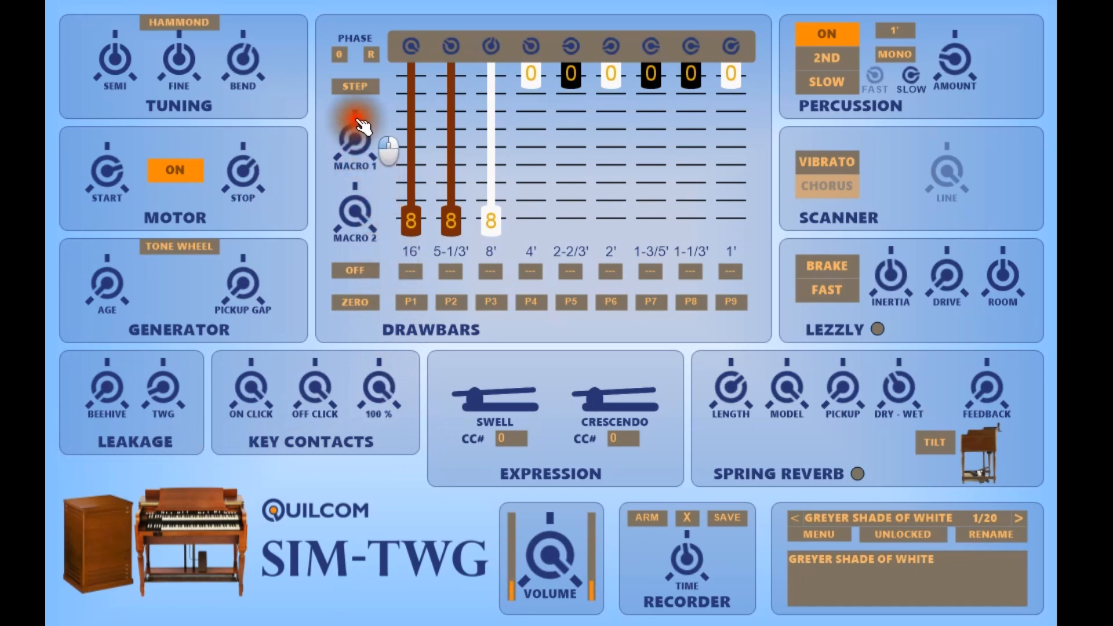
{"action": "left_click_drag", "start_coordinate": [374, 400], "coordinate": [438, 625]}
{"action": "left_click", "coordinate": [378, 392]}
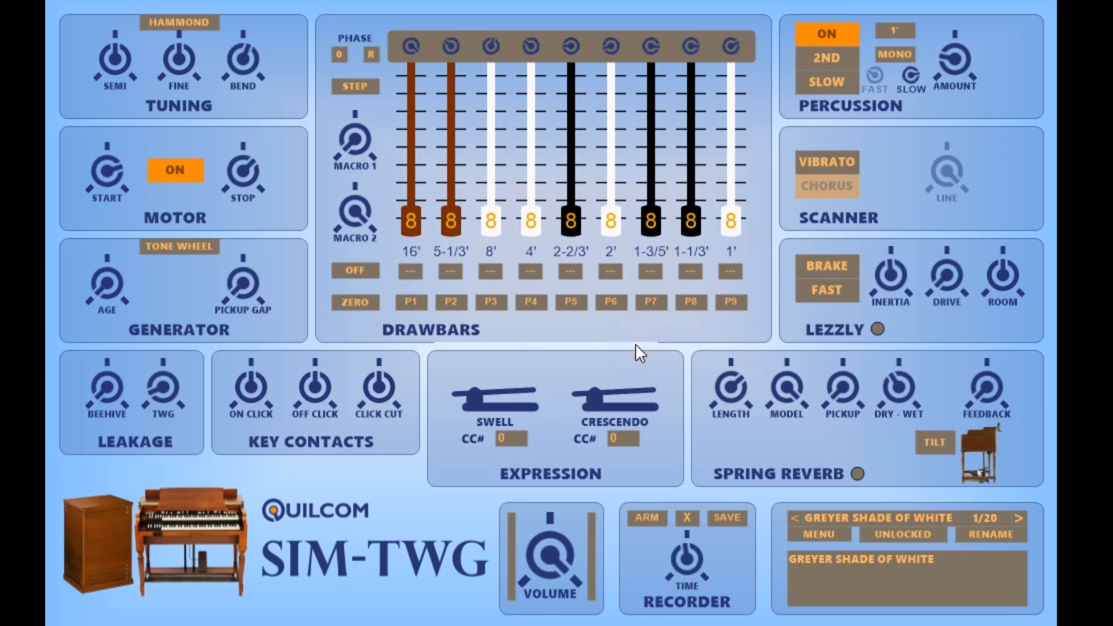
- Try the expression pedals and set the Swell pedal's CC# to 01
{"action": "left_click", "coordinate": [623, 383]}
{"action": "left_click_drag", "start_coordinate": [511, 385], "coordinate": [646, 398]}
{"action": "left_click", "coordinate": [530, 436]}
{"action": "type", "text": "01"}
{"action": "left_click", "coordinate": [471, 444]}
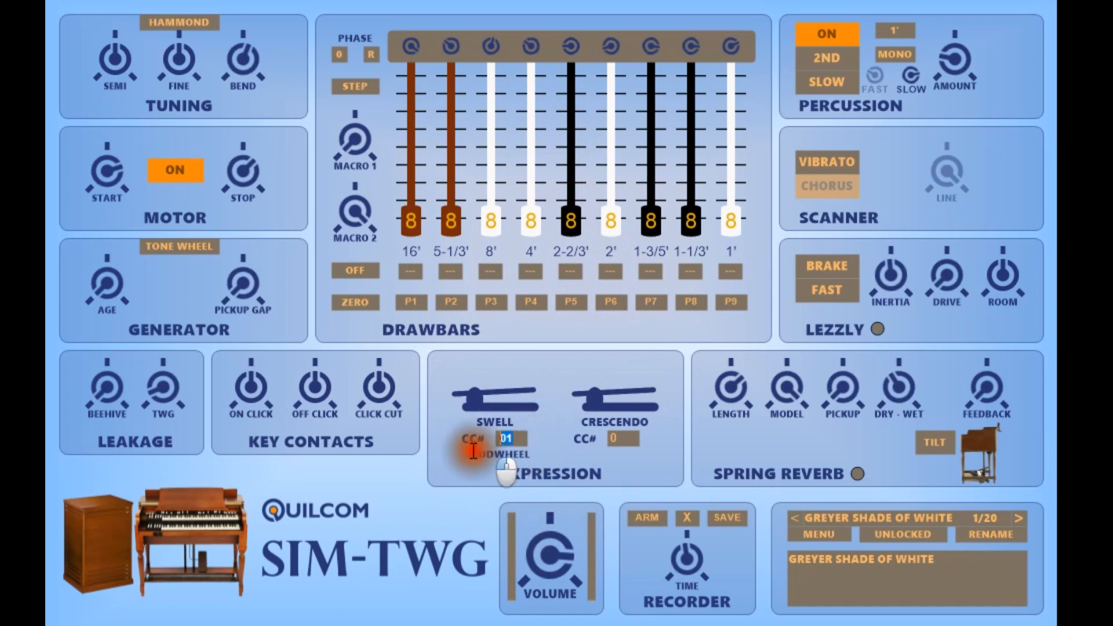
- Set the Crescendo pedal's CC# to 1
{"action": "left_click", "coordinate": [625, 440]}
{"action": "left_click", "coordinate": [624, 439]}
{"action": "type", "text": "1"}
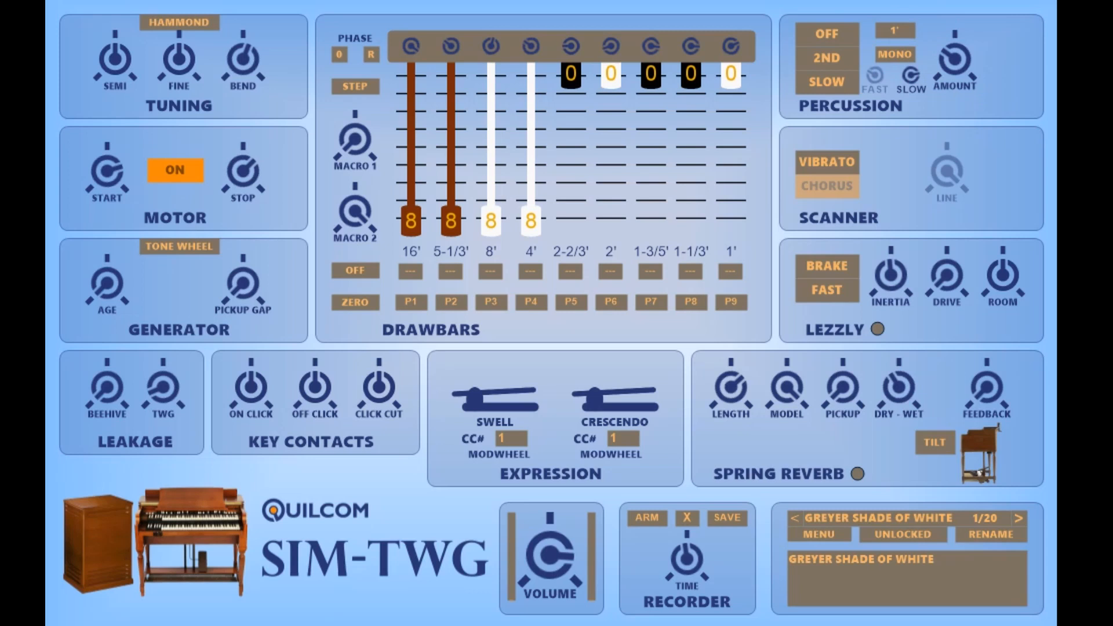
- Switch the percussion harmonic to 3RD
{"action": "left_click", "coordinate": [836, 57]}
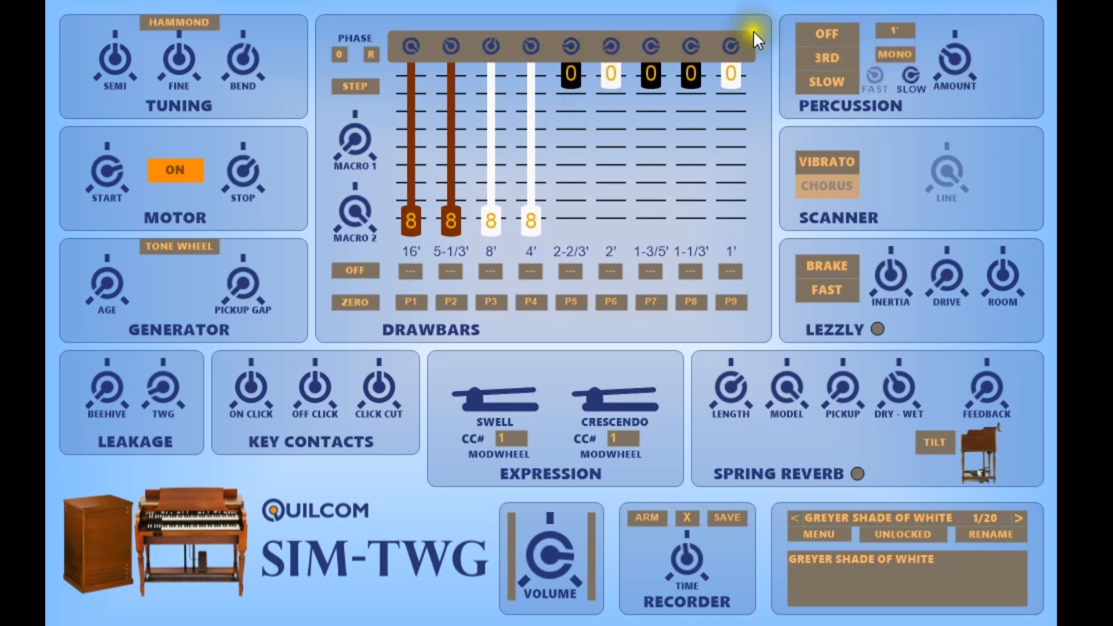
- Turn the percussion on, switch its harmonic between 2ND and 3RD ending on 3RD, and vary the Amount
{"action": "left_click", "coordinate": [837, 61]}
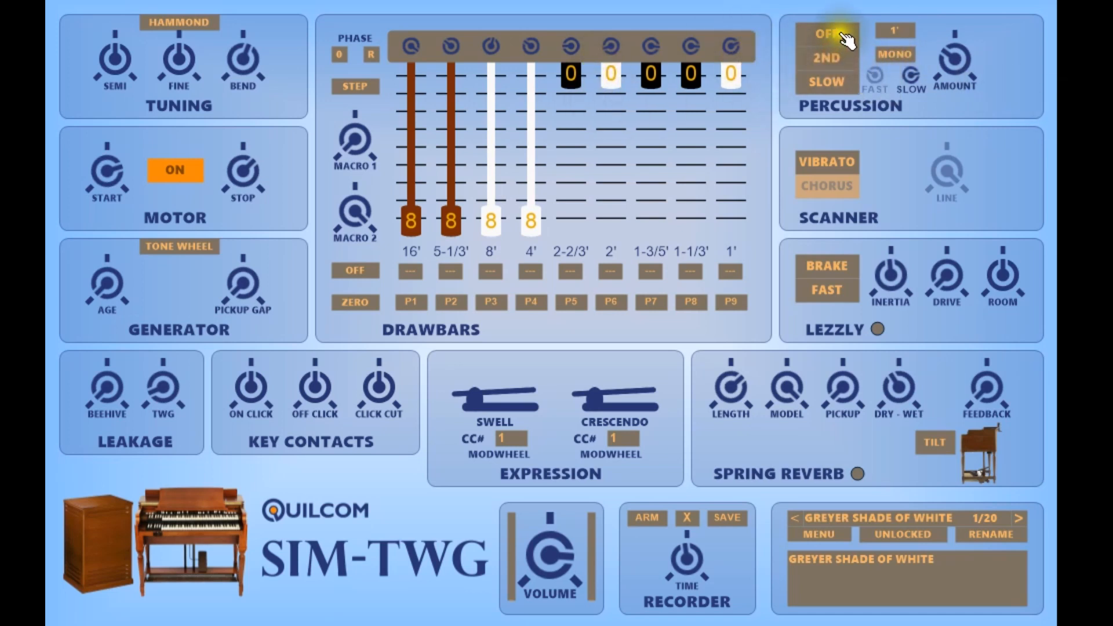
{"action": "left_click", "coordinate": [846, 39]}
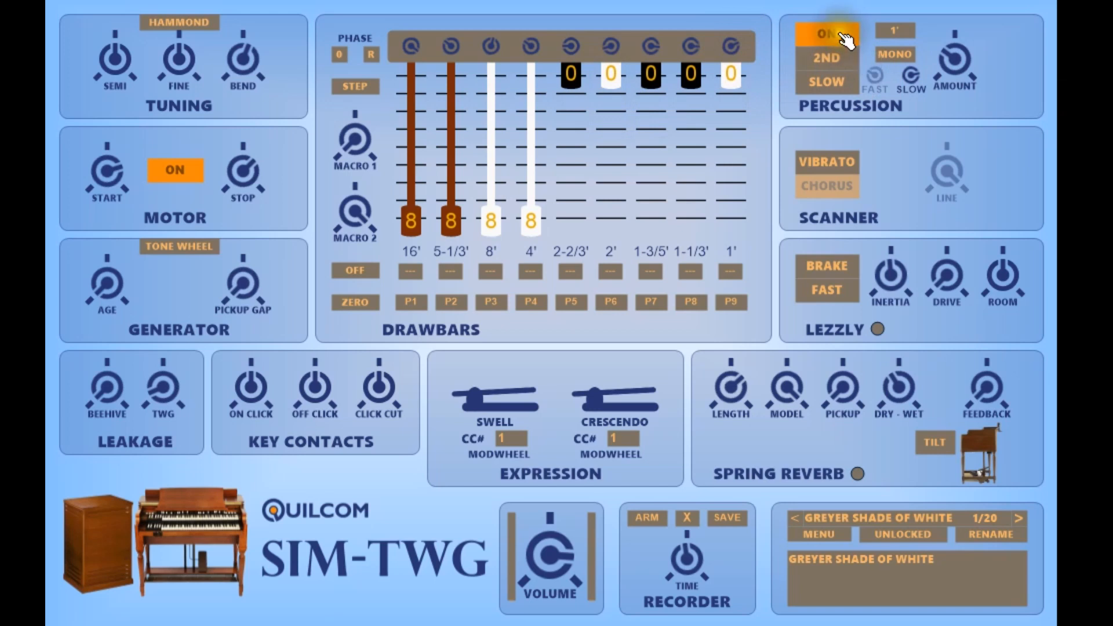
{"action": "left_click", "coordinate": [842, 59]}
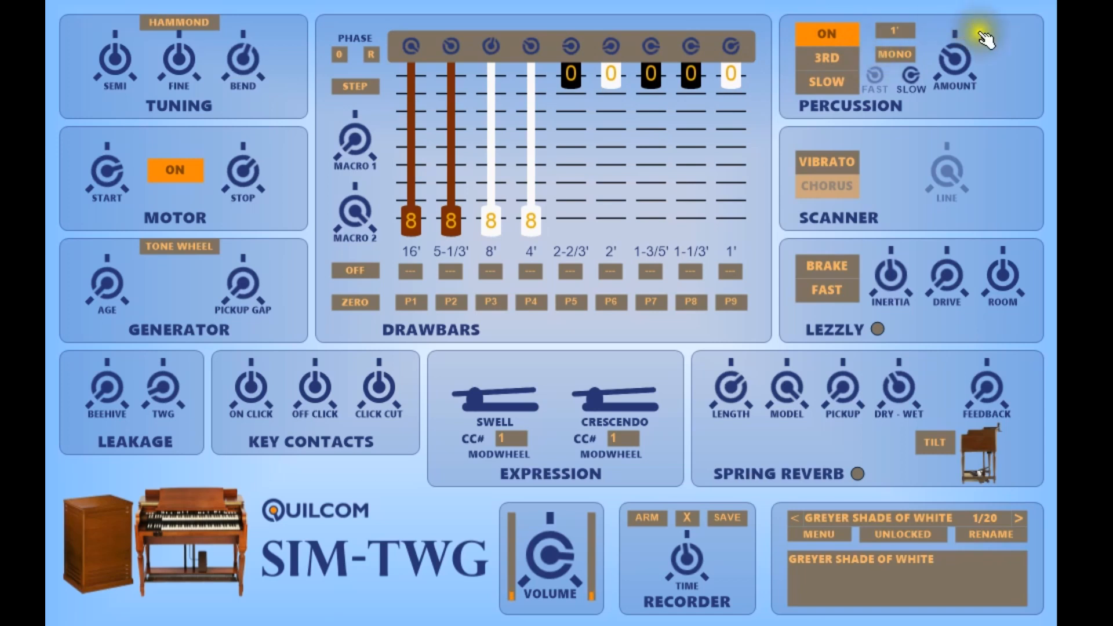
{"action": "left_click_drag", "start_coordinate": [968, 70], "coordinate": [969, 0]}
{"action": "left_click_drag", "start_coordinate": [957, 0], "coordinate": [974, 0]}
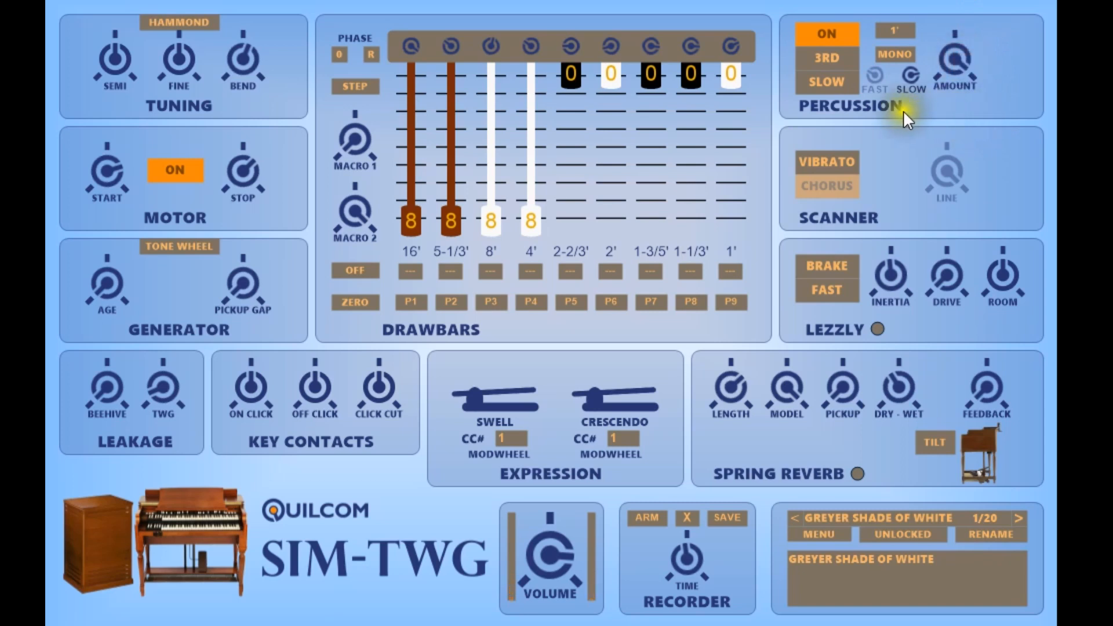
- Compare the SLOW and FAST percussion decay, ending on FAST, and set the percussion mode to POLY
{"action": "left_click", "coordinate": [832, 80]}
{"action": "left_click", "coordinate": [835, 82]}
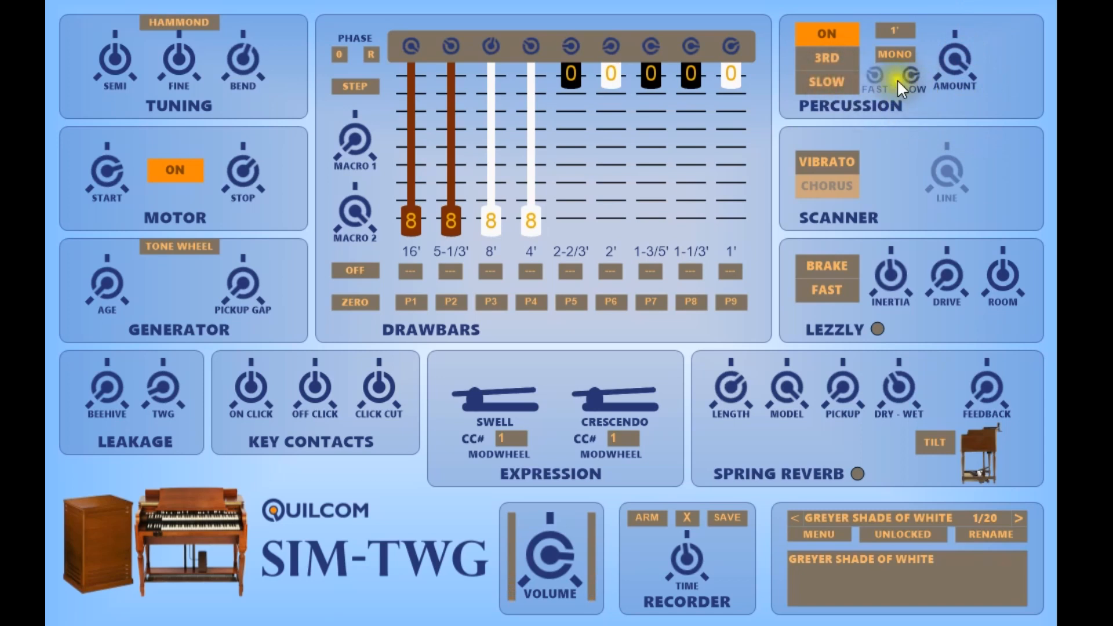
{"action": "left_click", "coordinate": [842, 87]}
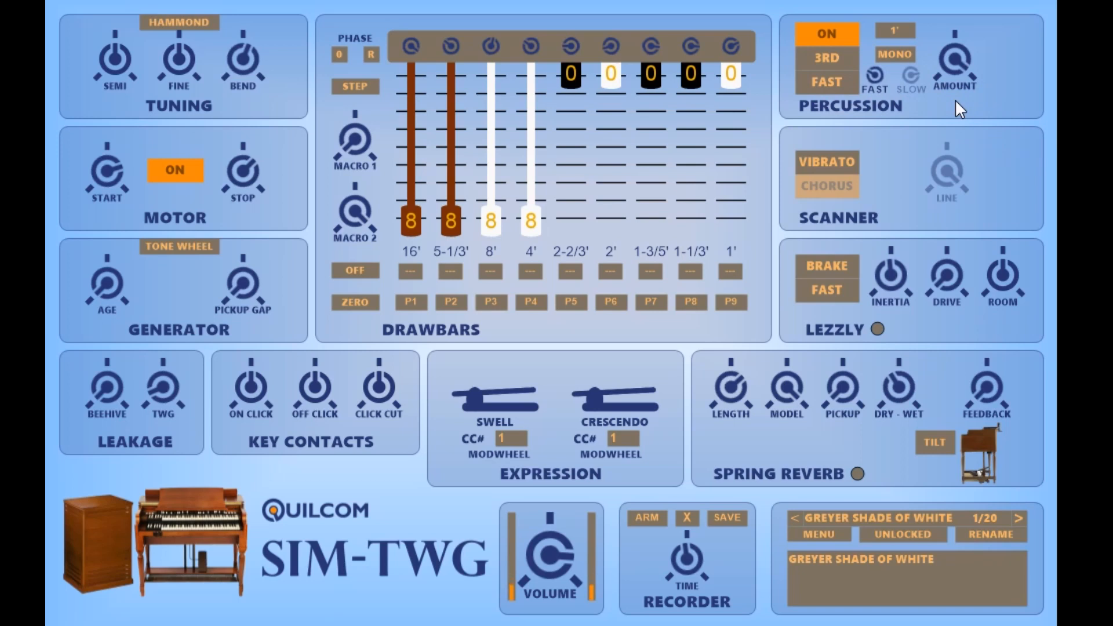
{"action": "left_click", "coordinate": [874, 87]}
{"action": "left_click", "coordinate": [830, 90]}
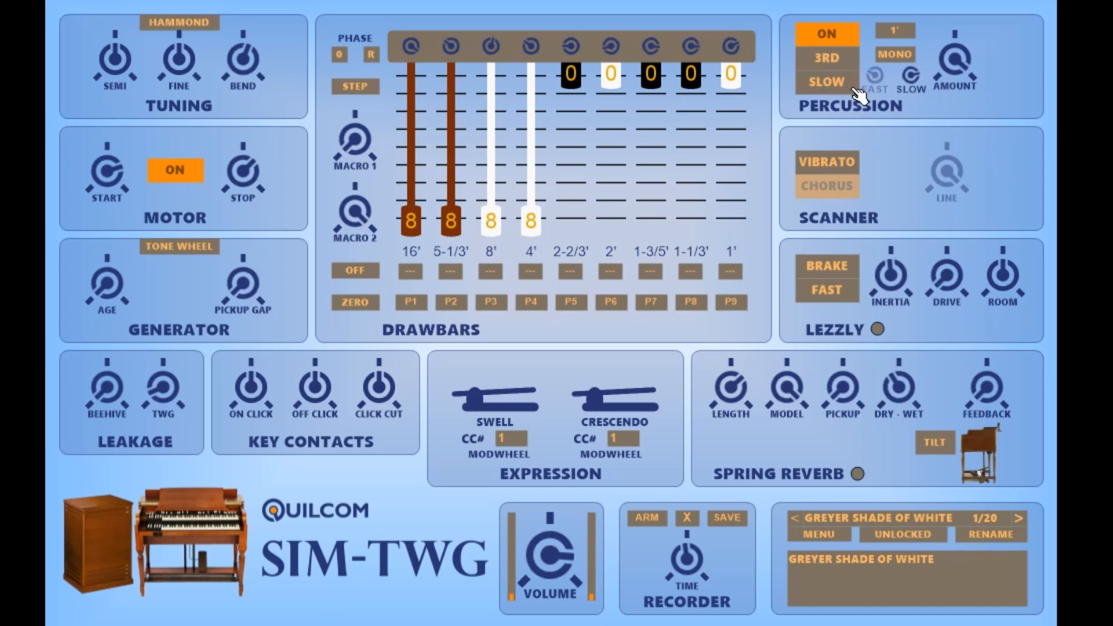
{"action": "left_click", "coordinate": [854, 89]}
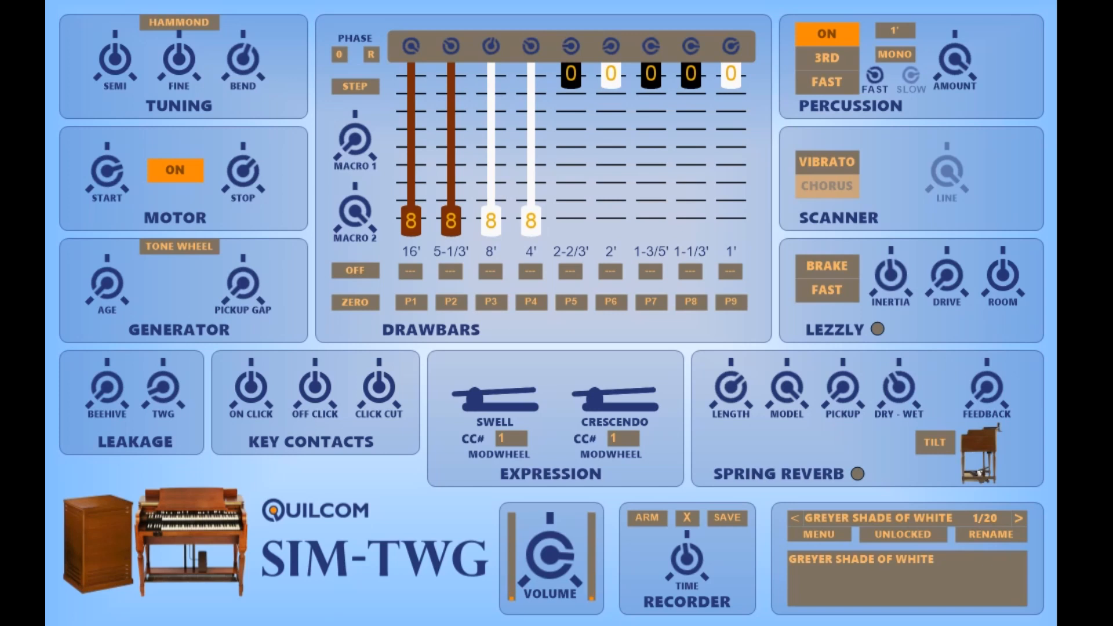
{"action": "left_click", "coordinate": [903, 55]}
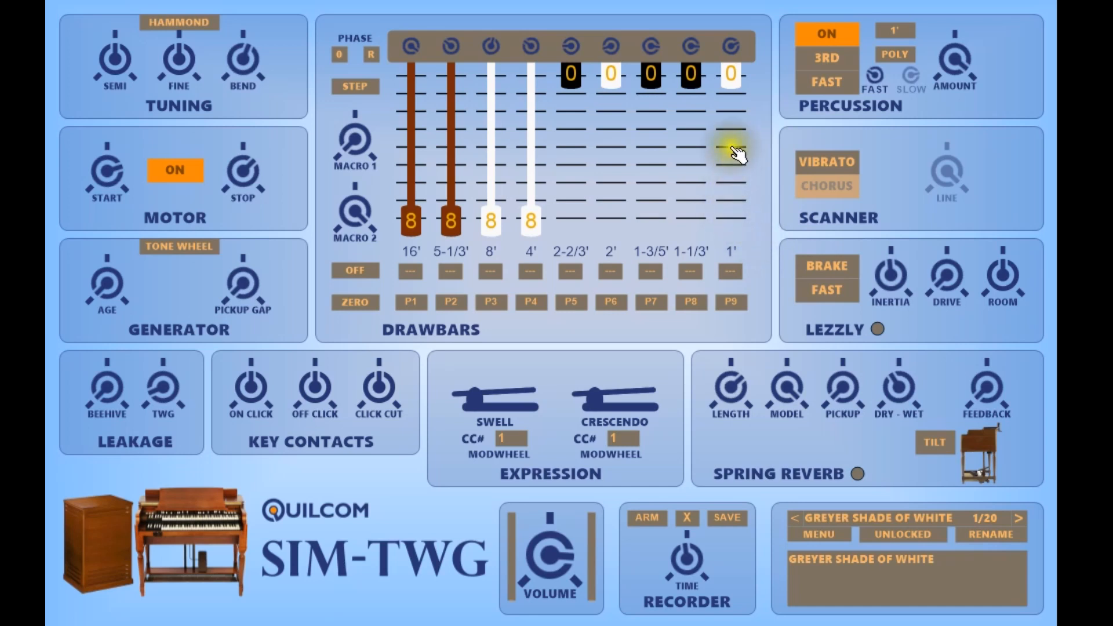
- Pull the 1' drawbar out to 8 and compare it with percussion off, on and its 1' option toggled
{"action": "left_click_drag", "start_coordinate": [730, 75], "coordinate": [729, 353]}
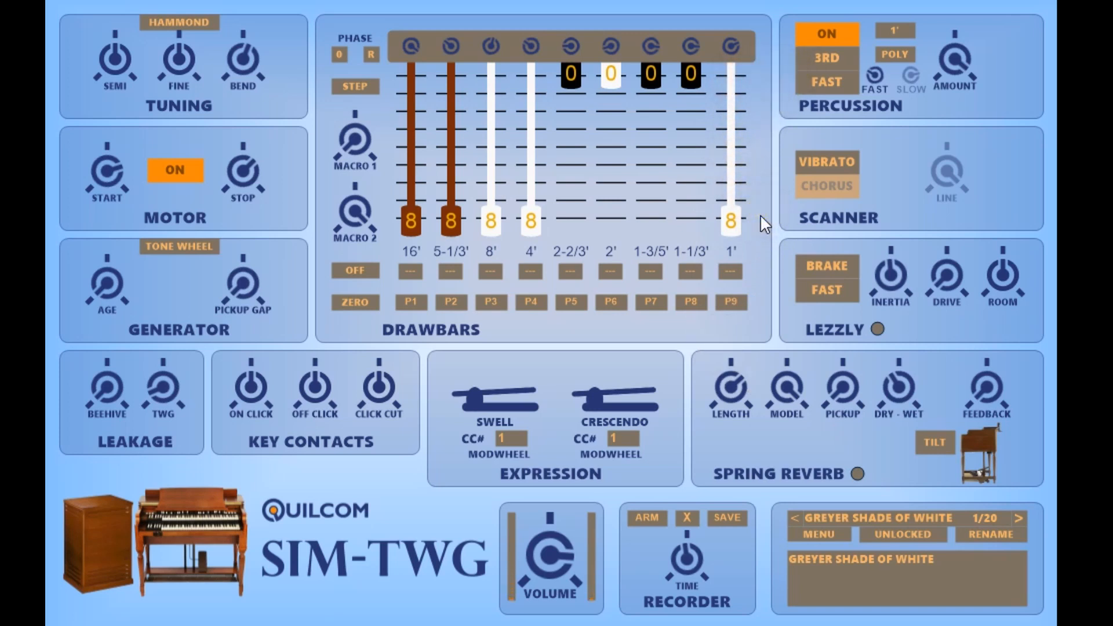
{"action": "left_click", "coordinate": [846, 39]}
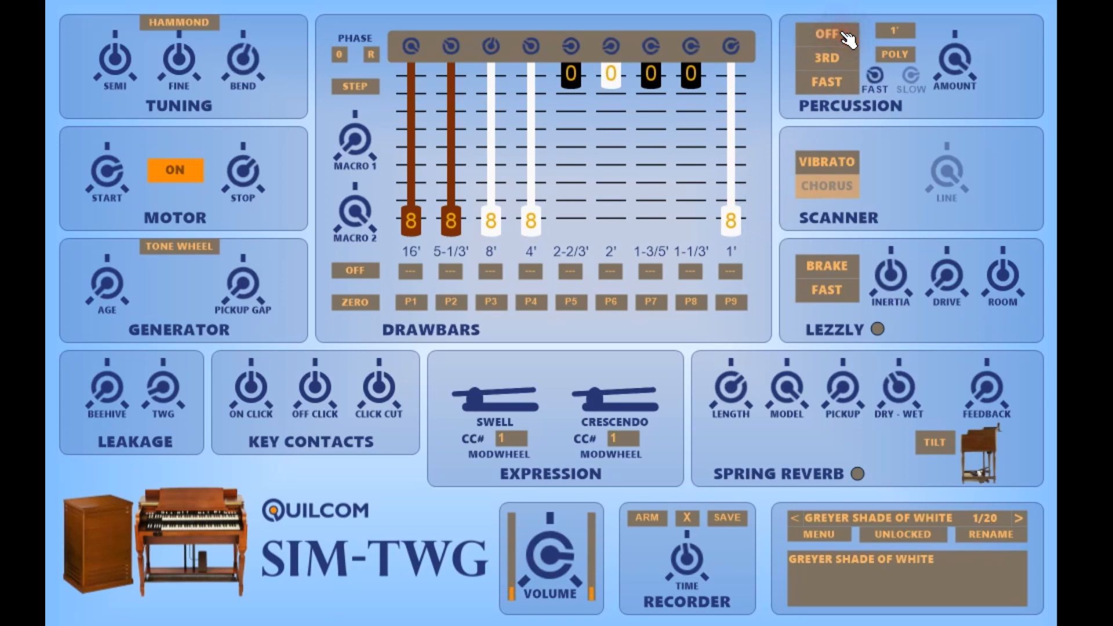
{"action": "left_click", "coordinate": [847, 39]}
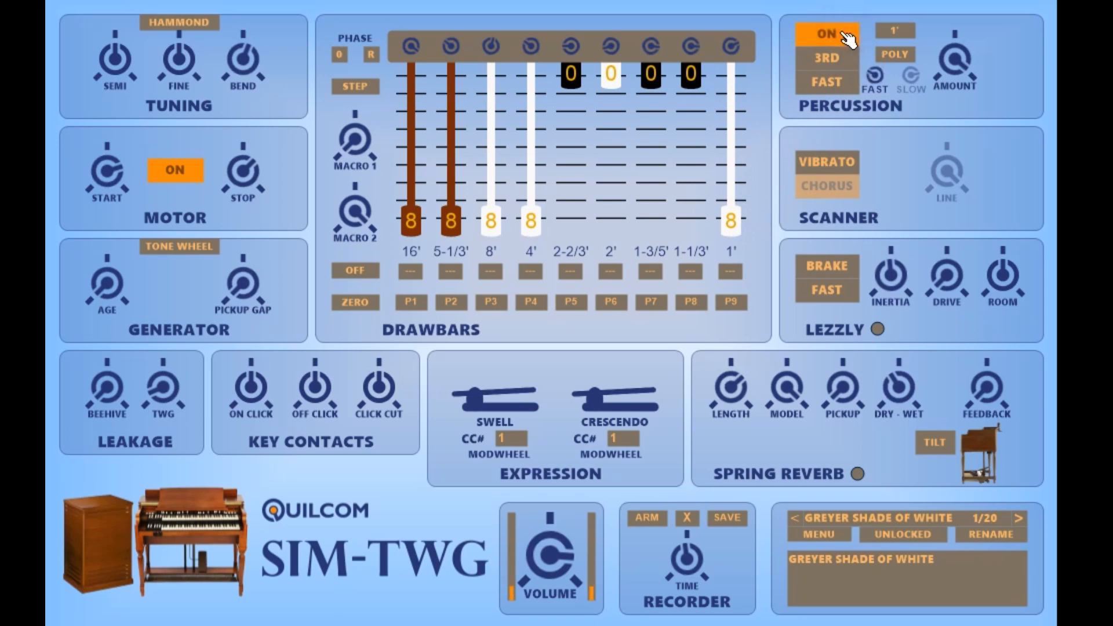
{"action": "left_click", "coordinate": [903, 36]}
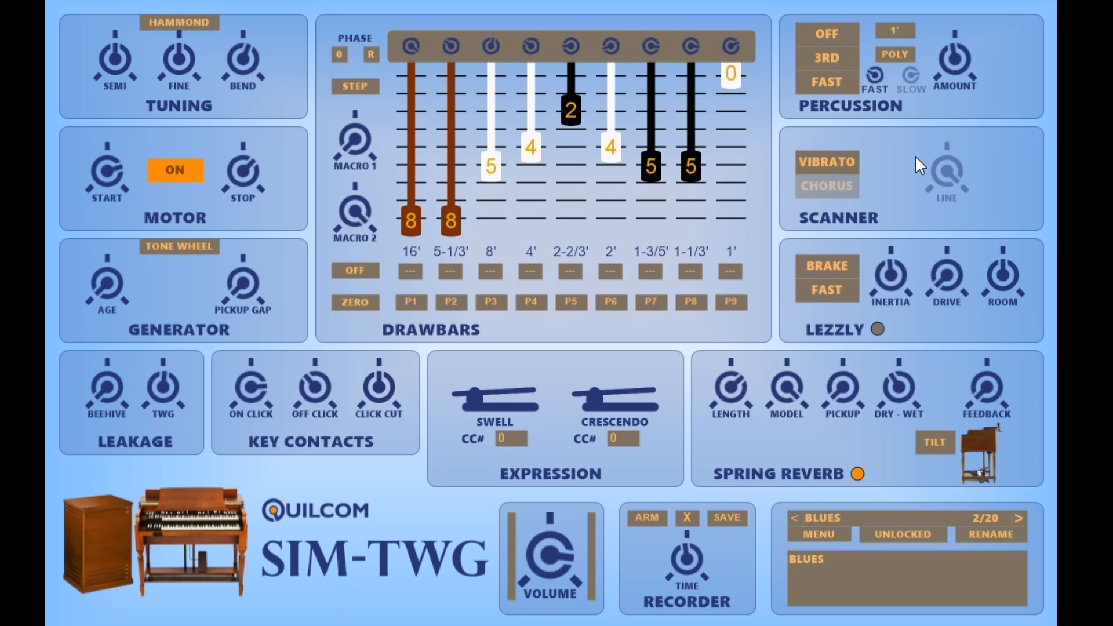
- Turn on the scanner's vibrato, toggle its chorus and try different Line settings
{"action": "left_click", "coordinate": [846, 165]}
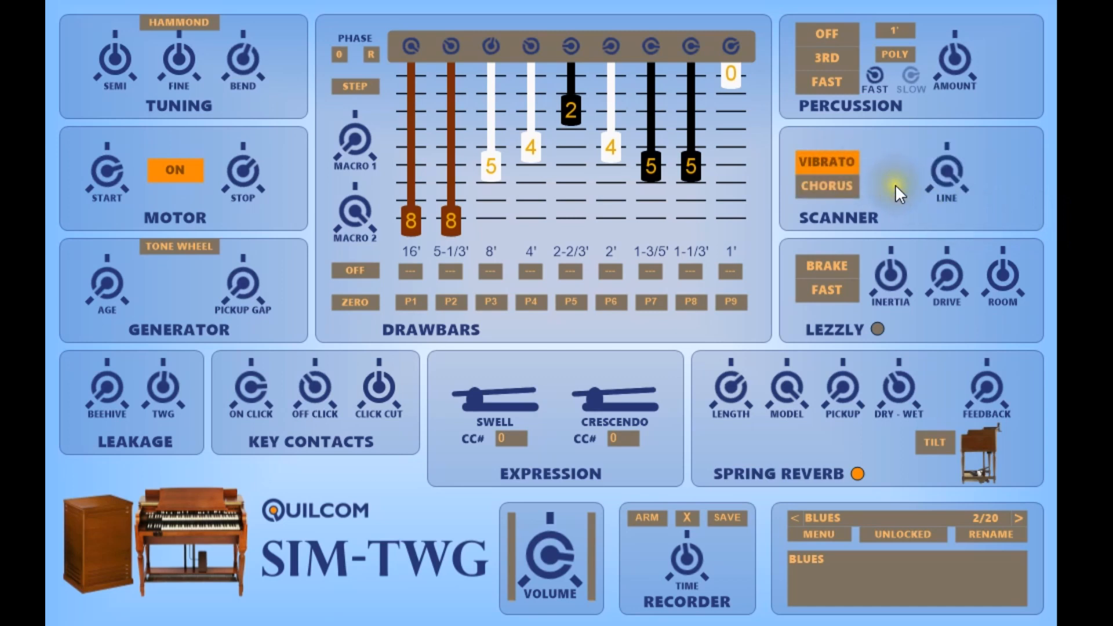
{"action": "left_click", "coordinate": [859, 189]}
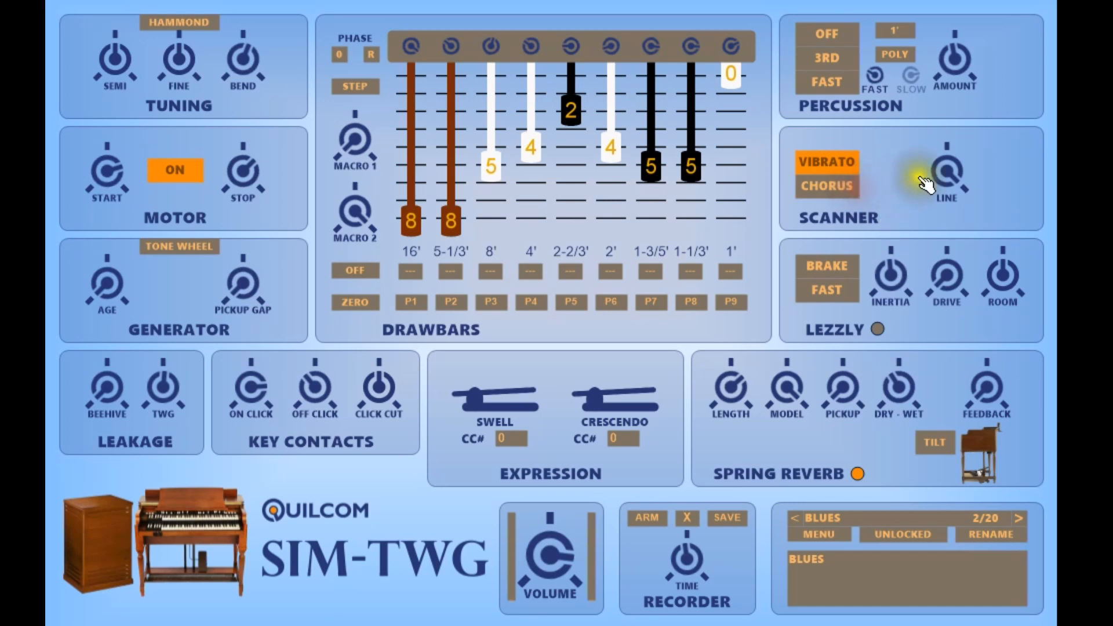
{"action": "left_click_drag", "start_coordinate": [955, 174], "coordinate": [877, 187]}
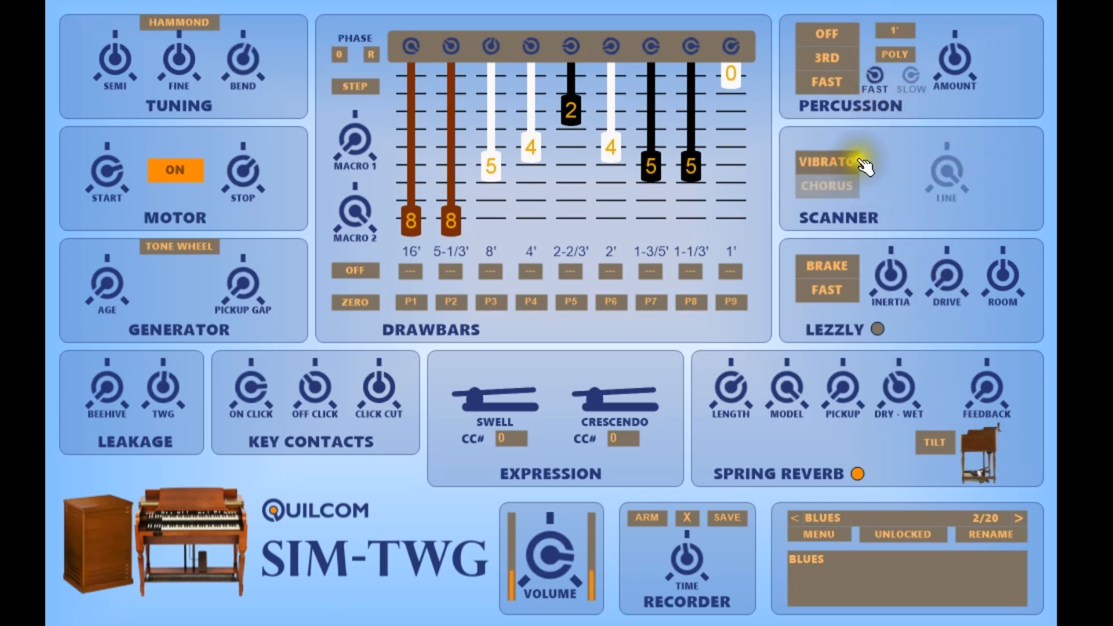
- Turn the scanner's vibrato back on, sweep the Line setting and toggle the chorus
{"action": "left_click", "coordinate": [841, 164]}
{"action": "left_click_drag", "start_coordinate": [935, 191], "coordinate": [922, 8]}
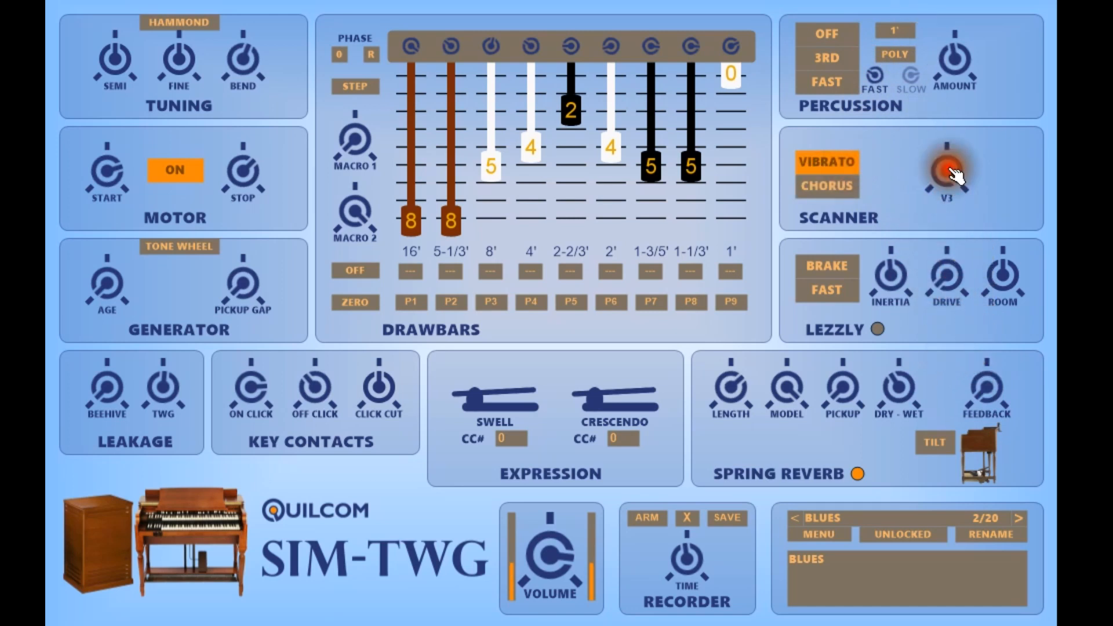
{"action": "left_click", "coordinate": [839, 192]}
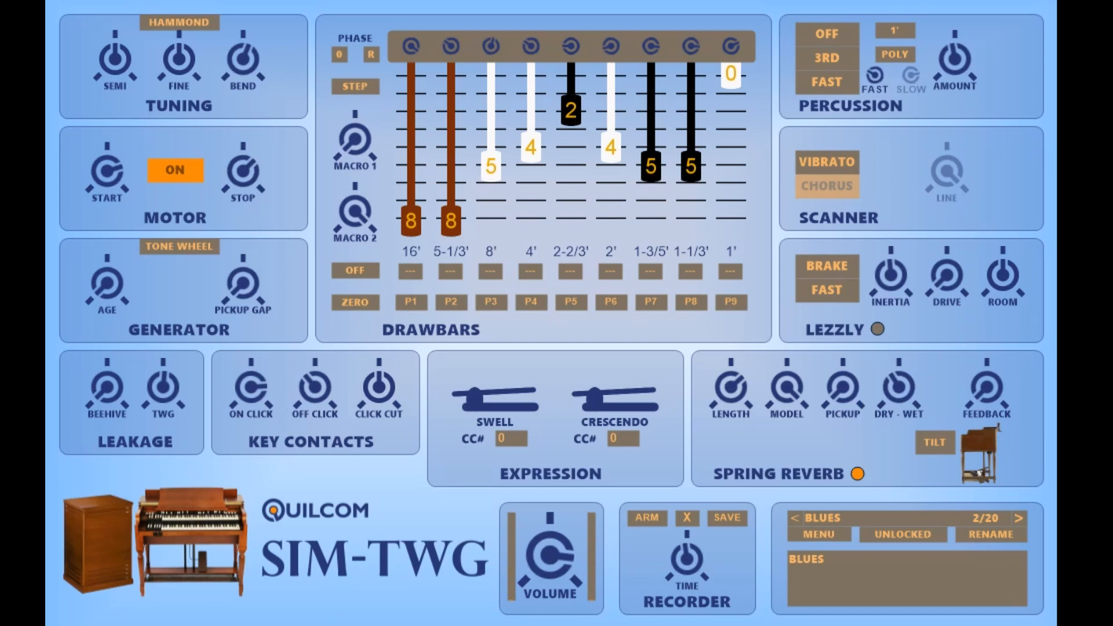
- Switch on the Lezzly rotary effect, set it to RUN and toggle its speed away from FAST and back
{"action": "left_click", "coordinate": [878, 329]}
{"action": "left_click", "coordinate": [851, 265]}
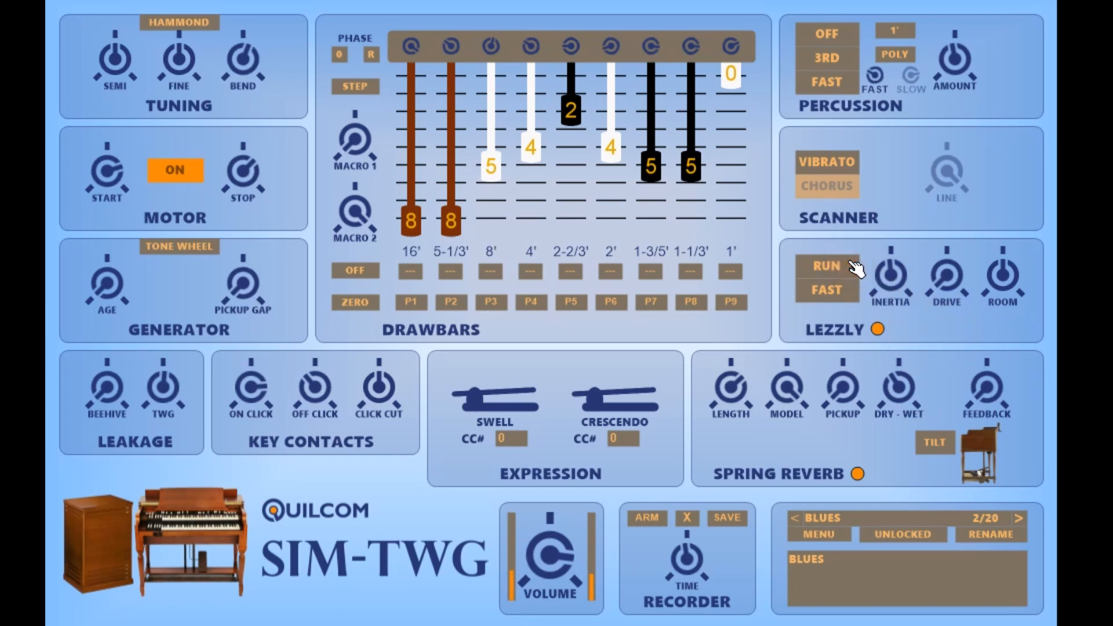
{"action": "left_click", "coordinate": [855, 292]}
{"action": "left_click", "coordinate": [852, 290]}
- Alternate the Lezzly rotor between RUN and BRAKE, ending on BRAKE
{"action": "left_click", "coordinate": [850, 268]}
{"action": "left_click", "coordinate": [855, 268]}
{"action": "left_click", "coordinate": [850, 272]}
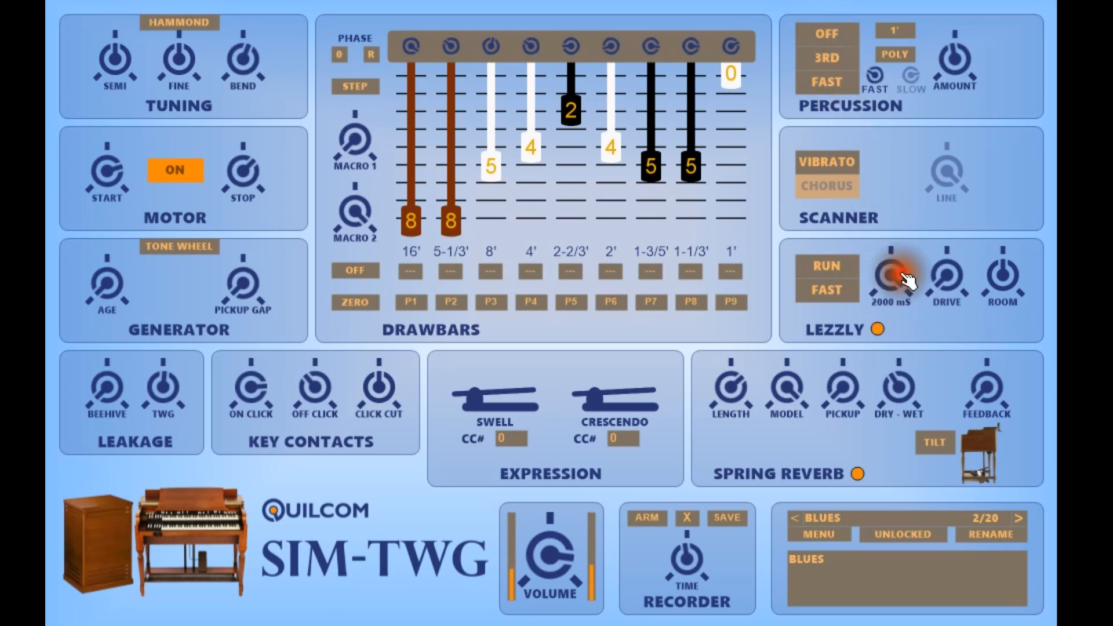
{"action": "left_click", "coordinate": [840, 268]}
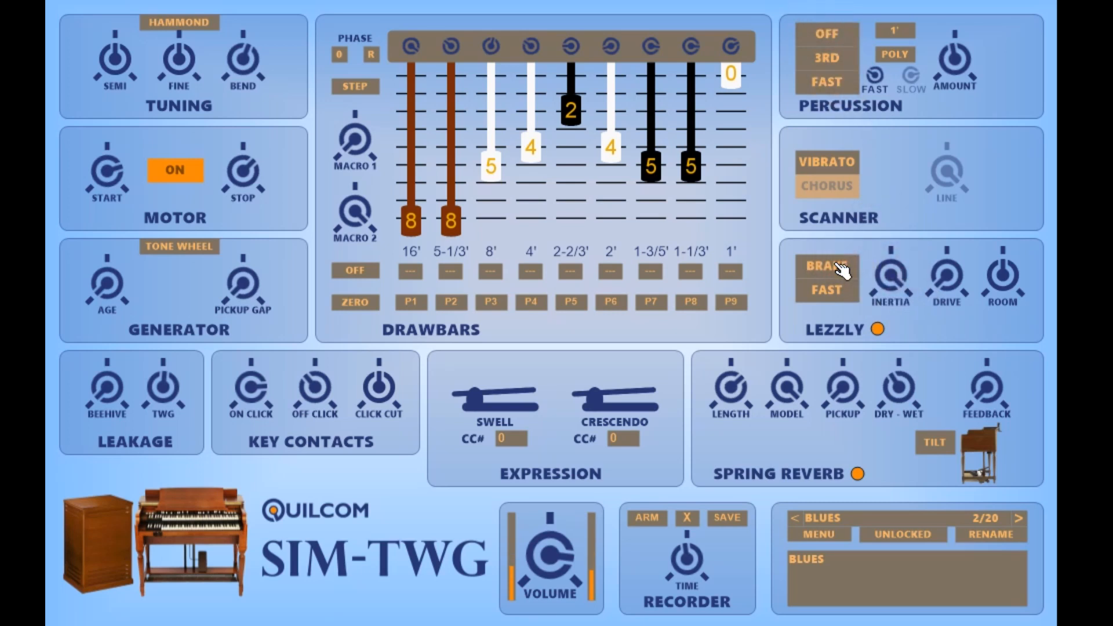
- Lower the Lezzly's Inertia and retry its brake and speed switches, ending on RUN and FAST
{"action": "left_click_drag", "start_coordinate": [889, 275], "coordinate": [921, 347]}
{"action": "left_click", "coordinate": [841, 268]}
{"action": "left_click", "coordinate": [844, 268]}
{"action": "left_click", "coordinate": [844, 268]}
{"action": "left_click", "coordinate": [846, 296]}
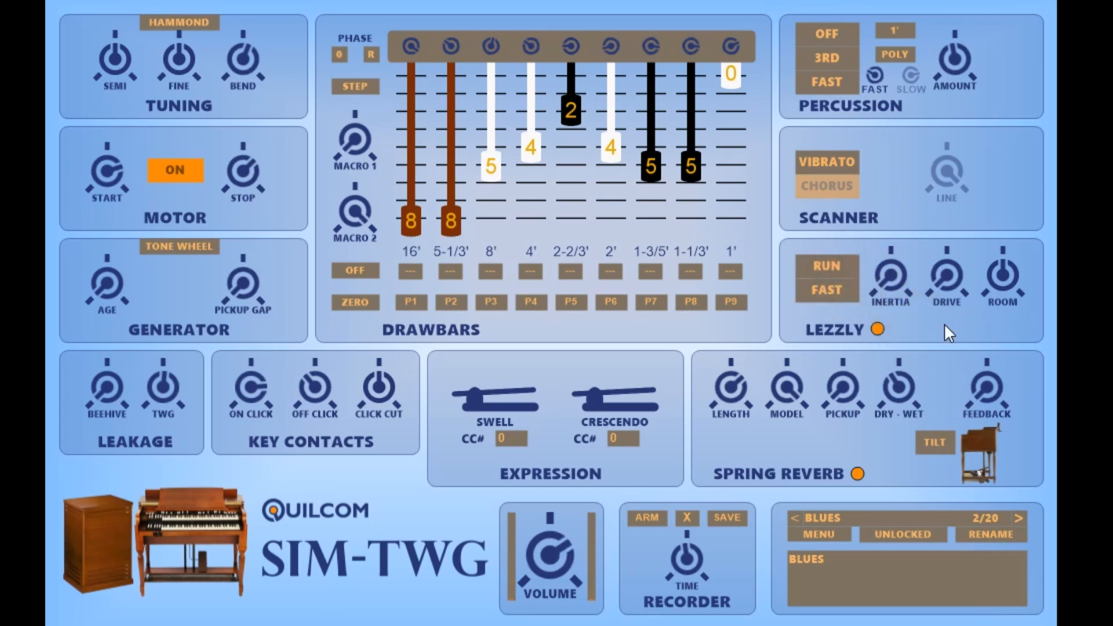
- Raise the Lezzly's Drive to 6 and bring it back down, and vary the Room level
{"action": "left_click_drag", "start_coordinate": [947, 273], "coordinate": [896, 150]}
{"action": "left_click", "coordinate": [958, 282]}
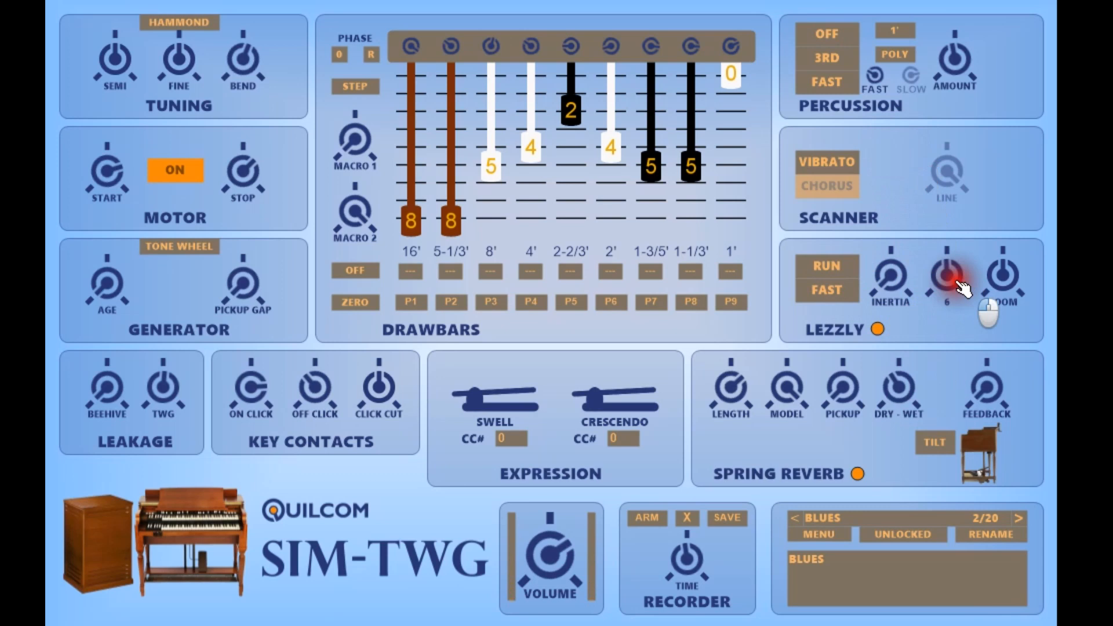
{"action": "left_click_drag", "start_coordinate": [960, 287], "coordinate": [1003, 318]}
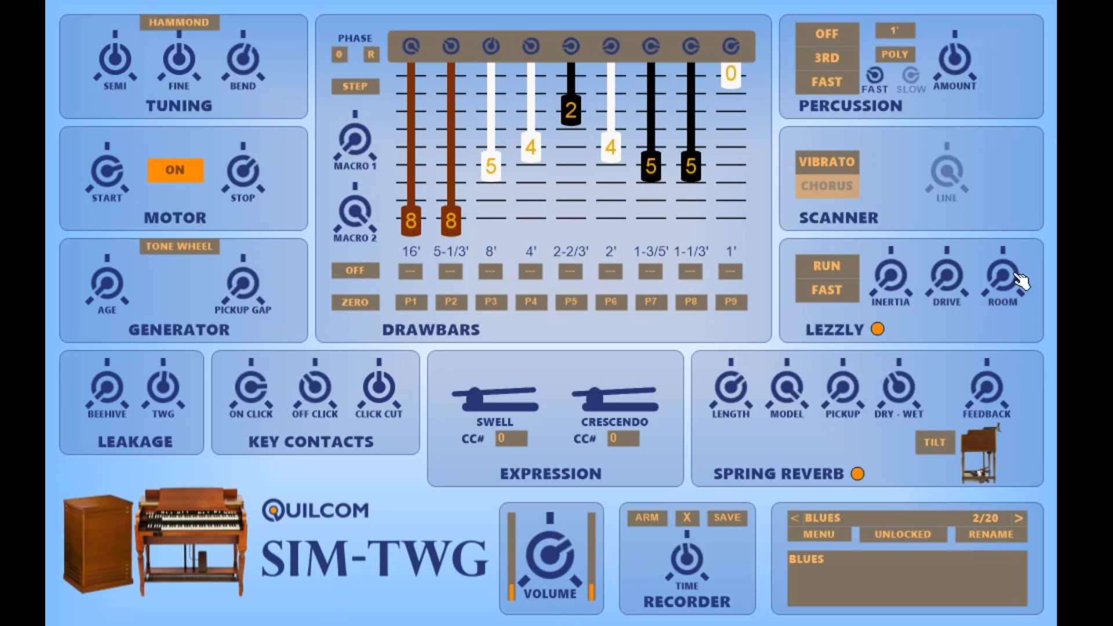
{"action": "left_click_drag", "start_coordinate": [1016, 275], "coordinate": [1016, 203]}
{"action": "left_click_drag", "start_coordinate": [1017, 277], "coordinate": [1042, 227]}
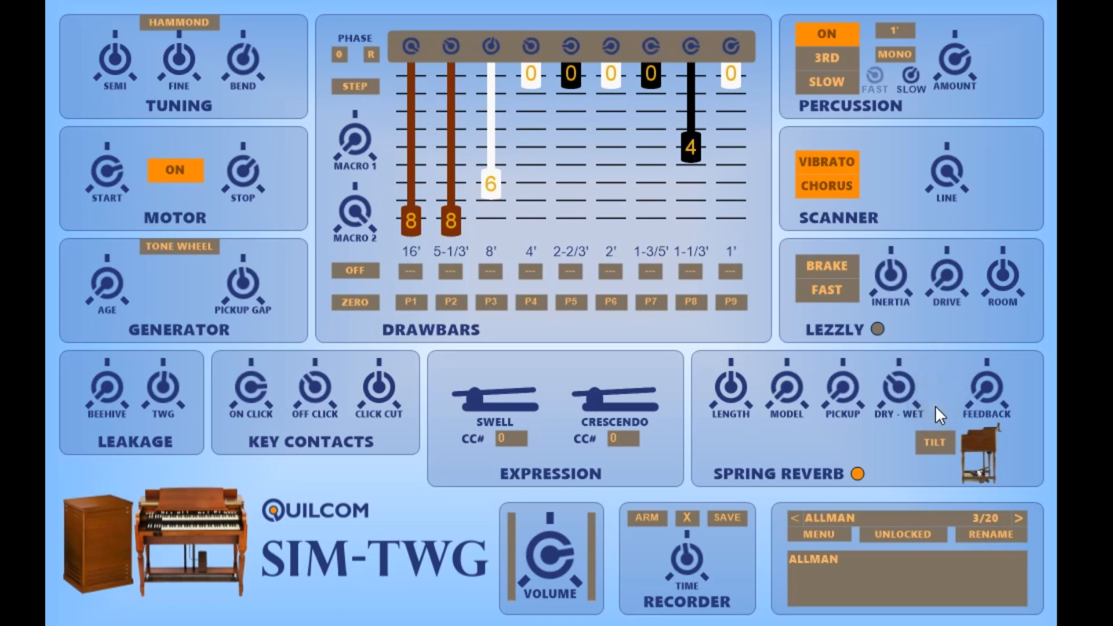
- Increase the spring reverb's Dry-Wet mix, raise its Model to 4 and bring the Model back down
{"action": "left_click_drag", "start_coordinate": [899, 385], "coordinate": [928, 275]}
{"action": "left_click_drag", "start_coordinate": [799, 400], "coordinate": [771, 104]}
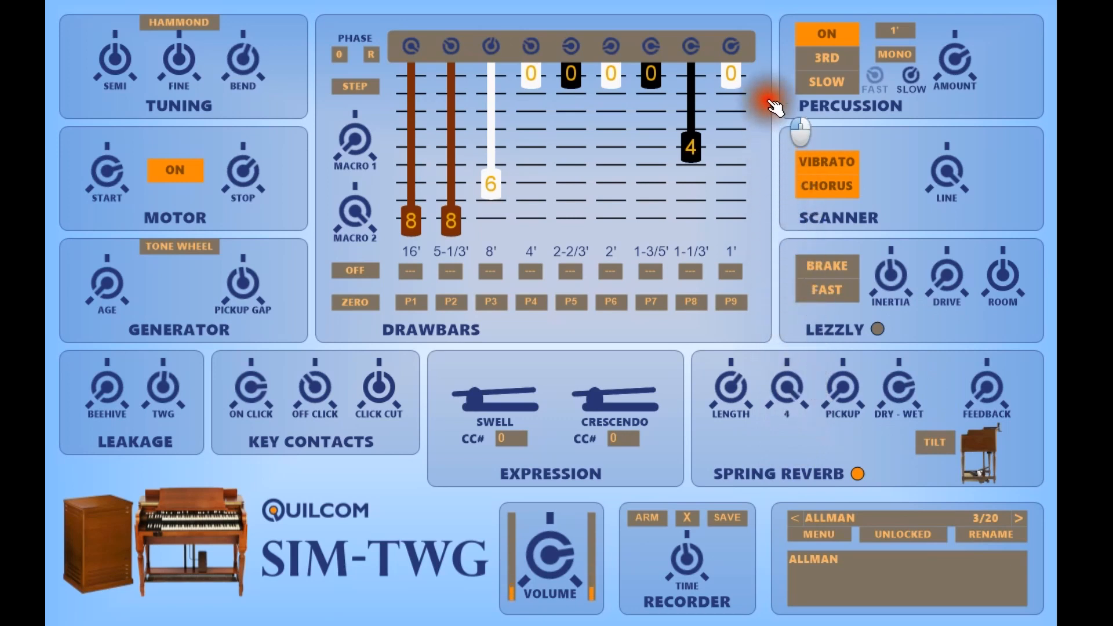
{"action": "mouse_move", "coordinate": [790, 390]}
{"action": "left_mouse_down"}
{"action": "mouse_move", "coordinate": [794, 439]}
{"action": "mouse_move", "coordinate": [790, 417]}
{"action": "mouse_move", "coordinate": [770, 525]}
{"action": "mouse_move", "coordinate": [787, 387]}
{"action": "left_mouse_up"}
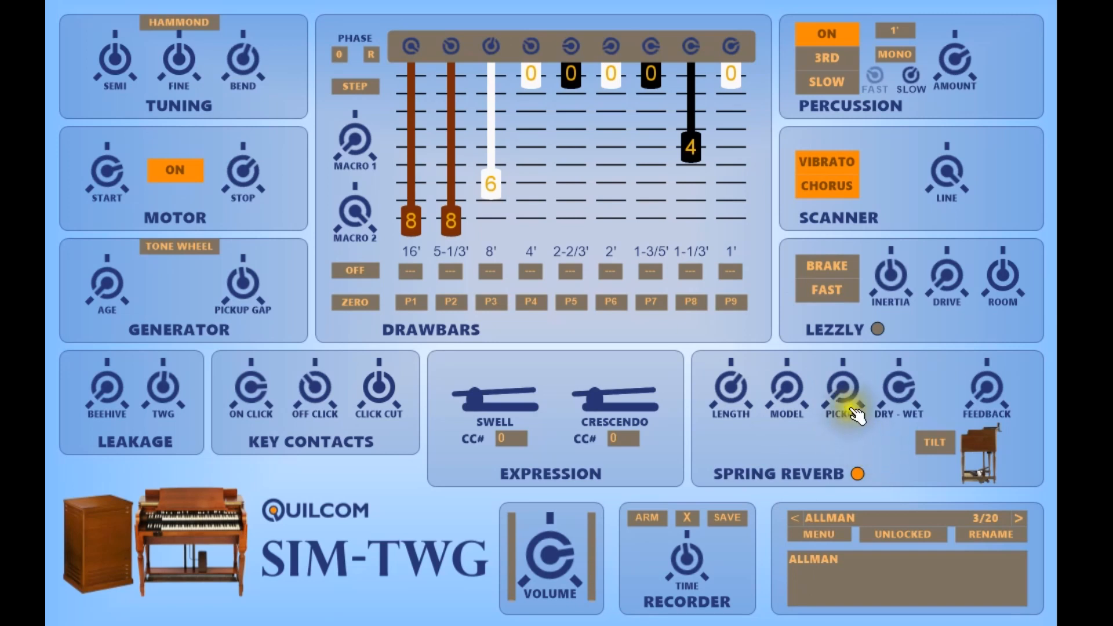
- Sweep the spring reverb's Pickup up to 100 % and back down
{"action": "left_click_drag", "start_coordinate": [860, 399], "coordinate": [842, 388]}
{"action": "left_click", "coordinate": [837, 300]}
{"action": "left_click", "coordinate": [841, 116]}
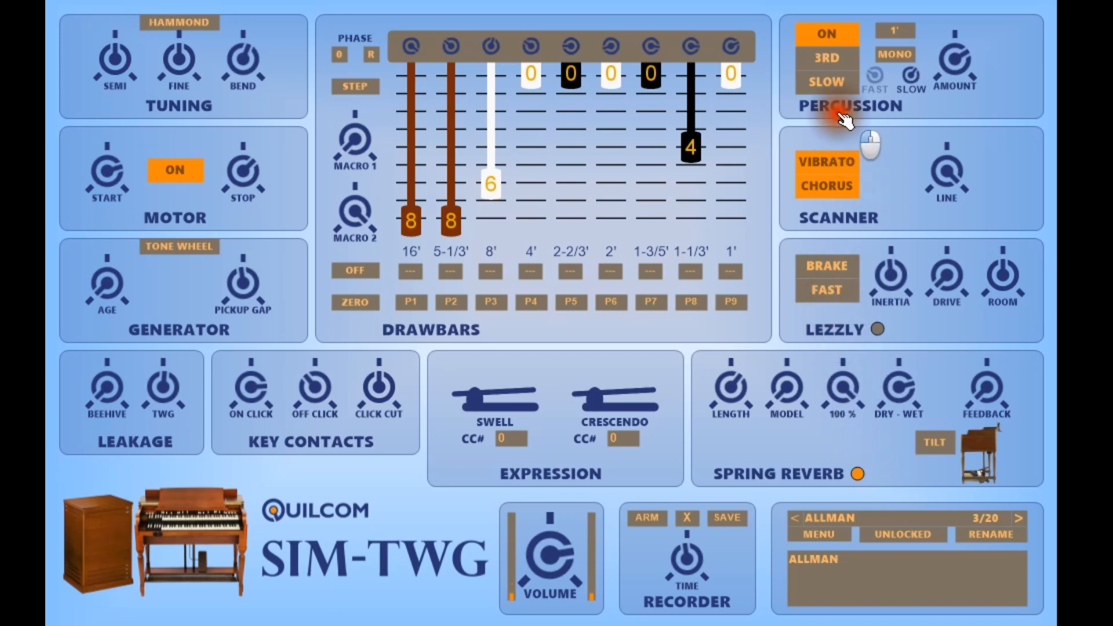
{"action": "left_click", "coordinate": [848, 349]}
{"action": "left_click", "coordinate": [842, 388]}
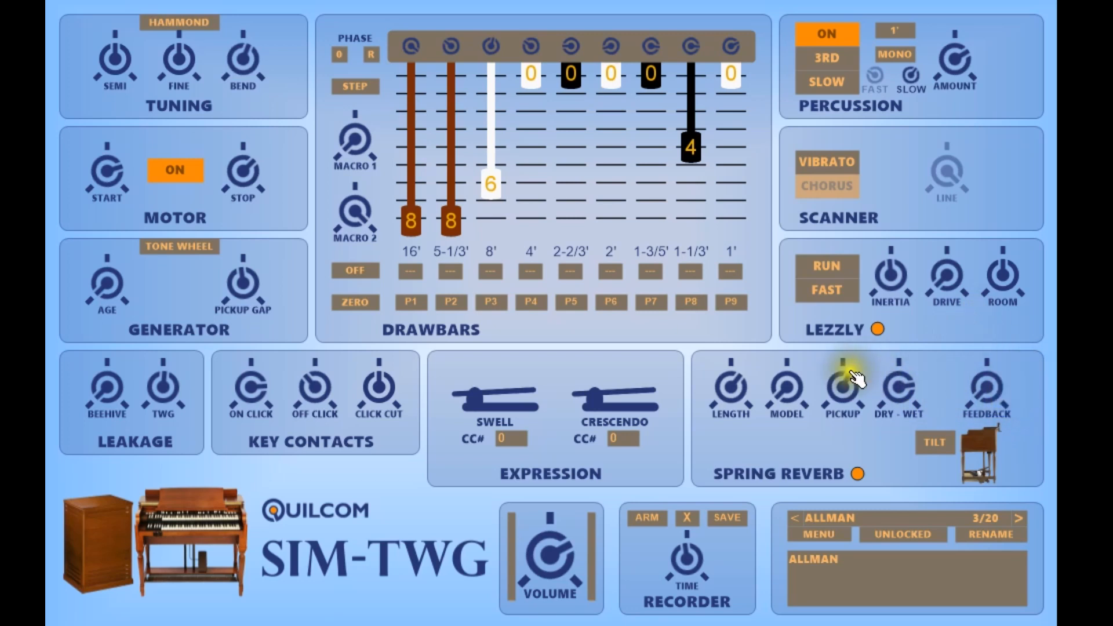
- Lower the spring reverb's Dry-Wet mix and try its Feedback control
{"action": "mouse_move", "coordinate": [899, 385]}
{"action": "left_mouse_down"}
{"action": "mouse_move", "coordinate": [934, 447]}
{"action": "mouse_move", "coordinate": [928, 513]}
{"action": "mouse_move", "coordinate": [899, 385]}
{"action": "left_mouse_up"}
{"action": "left_click_drag", "start_coordinate": [986, 387], "coordinate": [976, 410]}
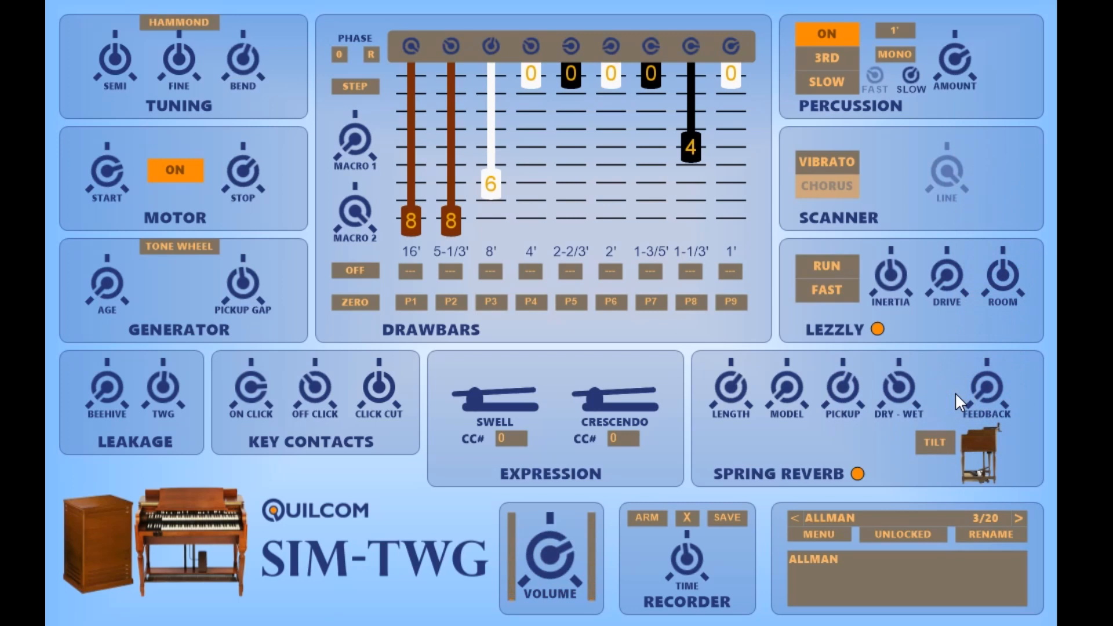
- Trigger the spring reverb's Tilt effect several times
{"action": "left_click", "coordinate": [937, 444]}
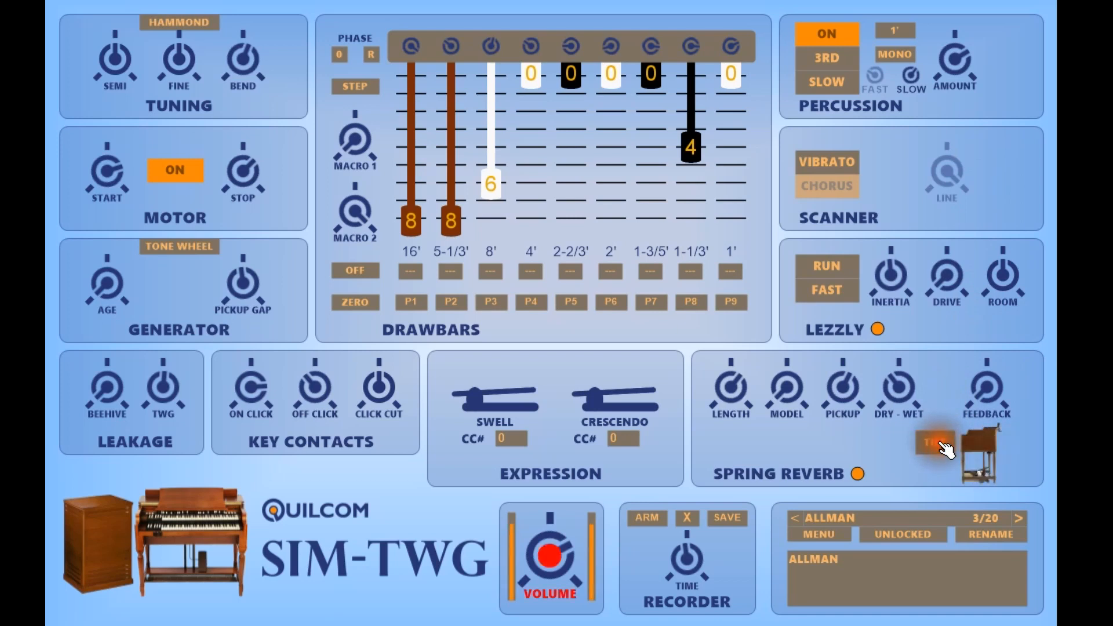
{"action": "left_click", "coordinate": [937, 444]}
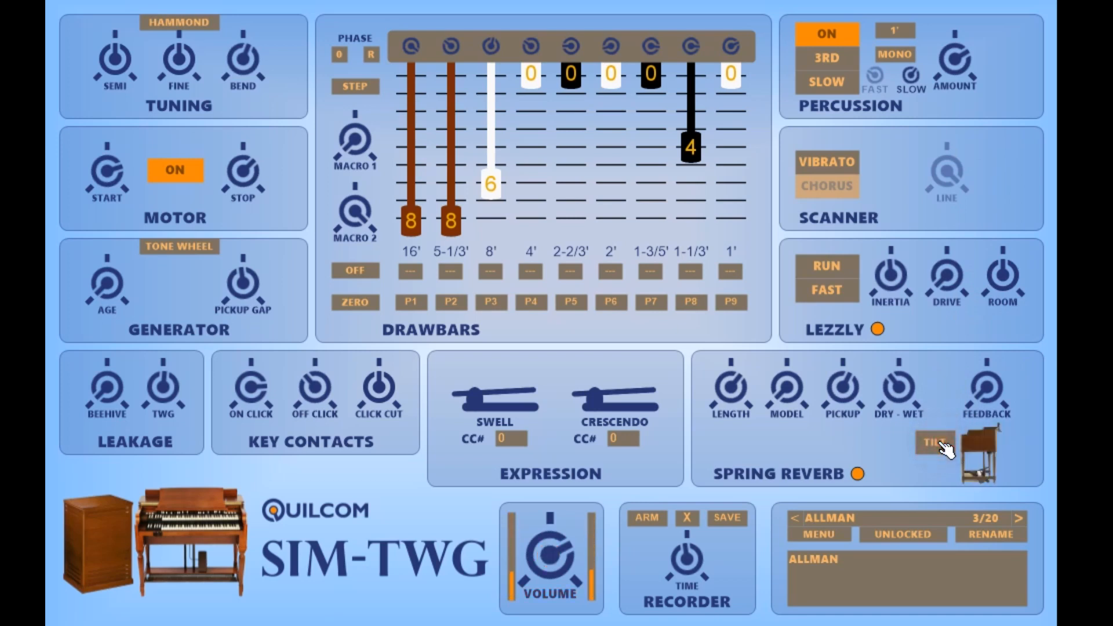
{"action": "left_click", "coordinate": [941, 444]}
{"action": "left_click", "coordinate": [945, 444]}
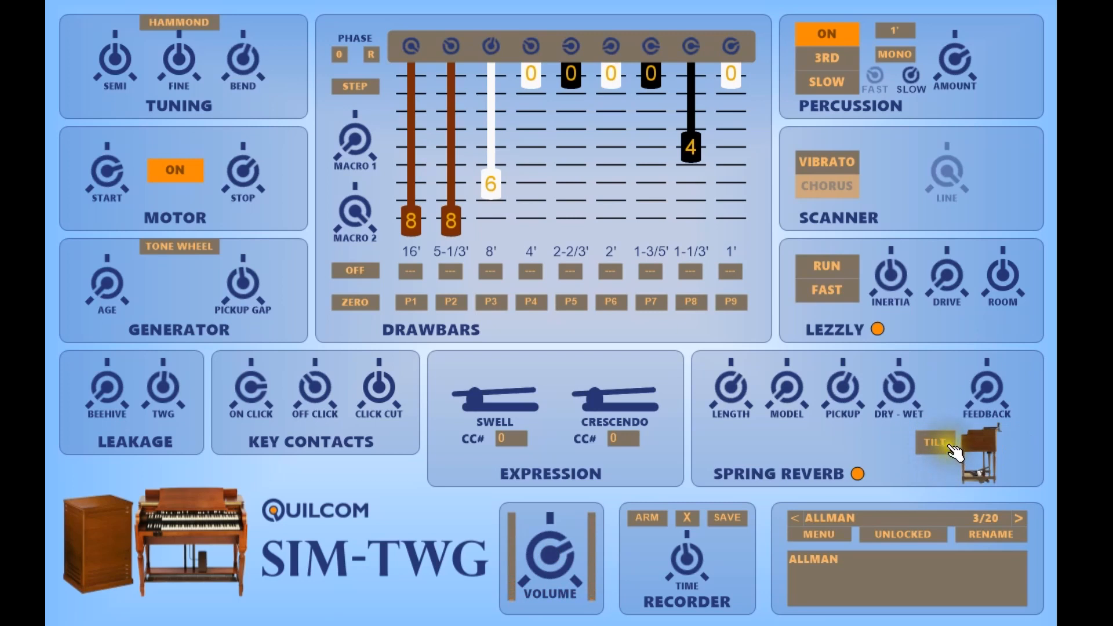